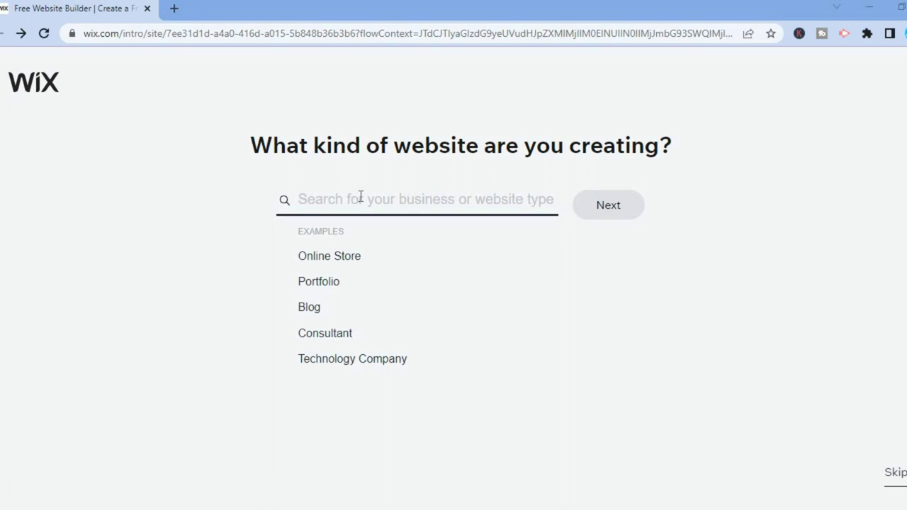
- Search 'taxi', pick Taxi Service as the website type, and continue
left_click(360, 197)
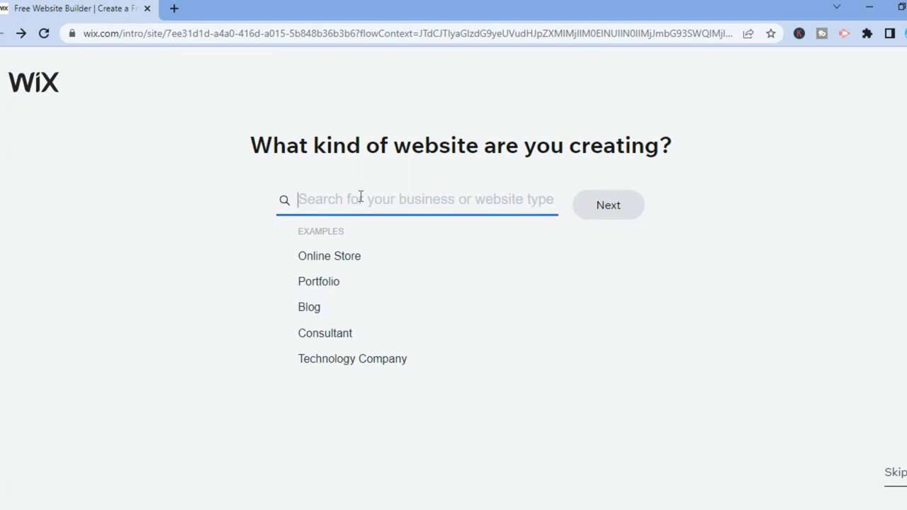
type("ta")
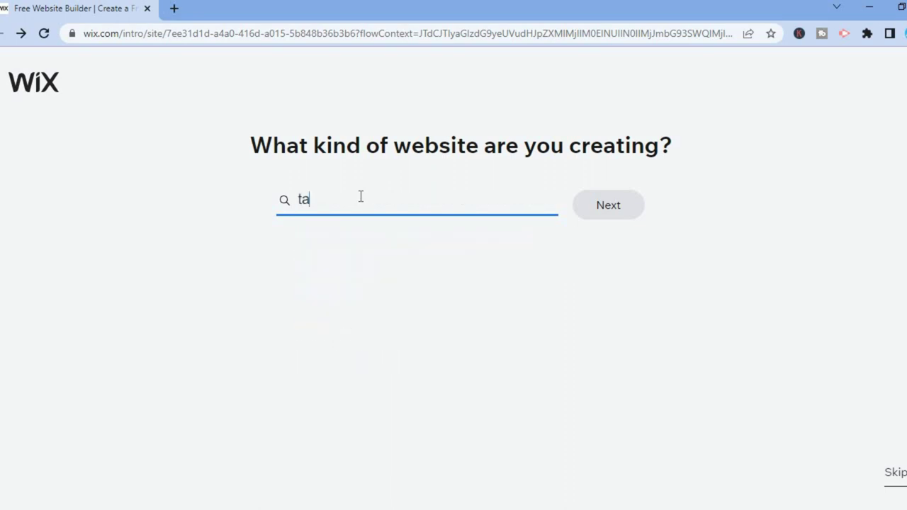
type("xi")
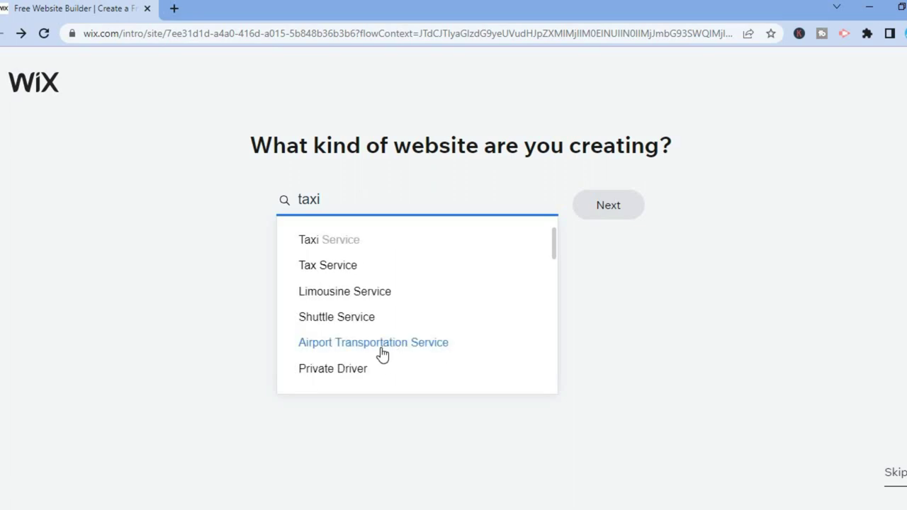
left_click(369, 242)
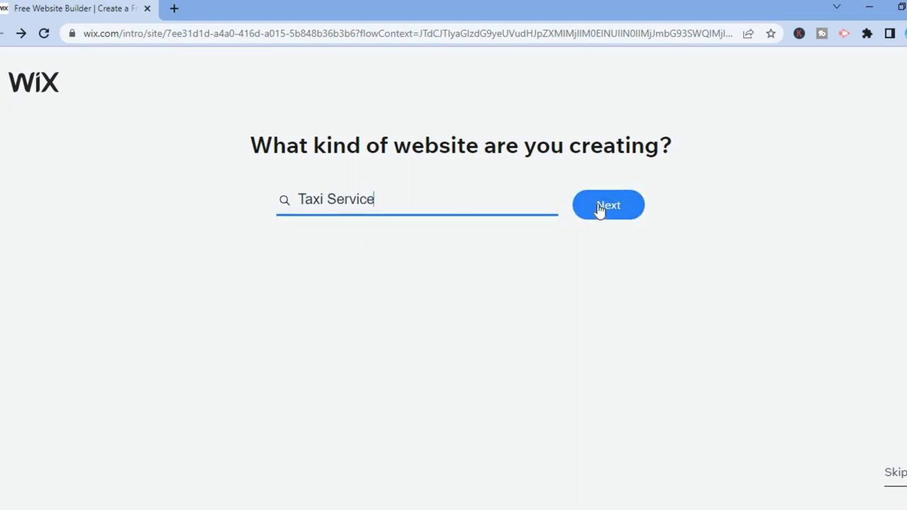
left_click(599, 206)
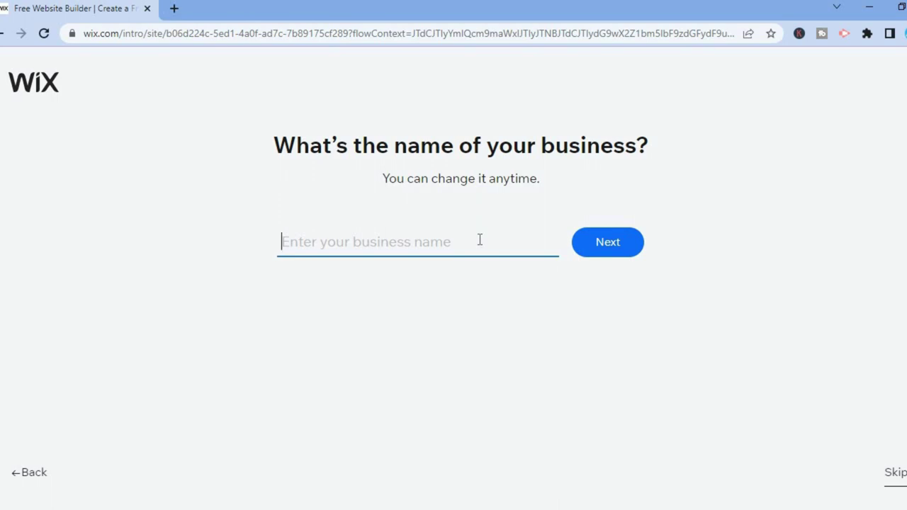
- Enter 'On Time' as the business name and continue
type("o")
key("BackSpace")
type("On ")
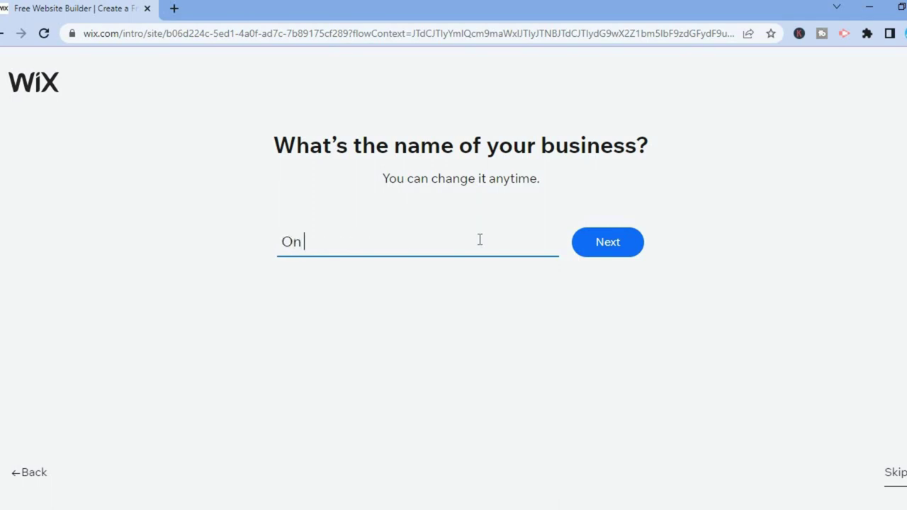
type("Time")
left_click(593, 252)
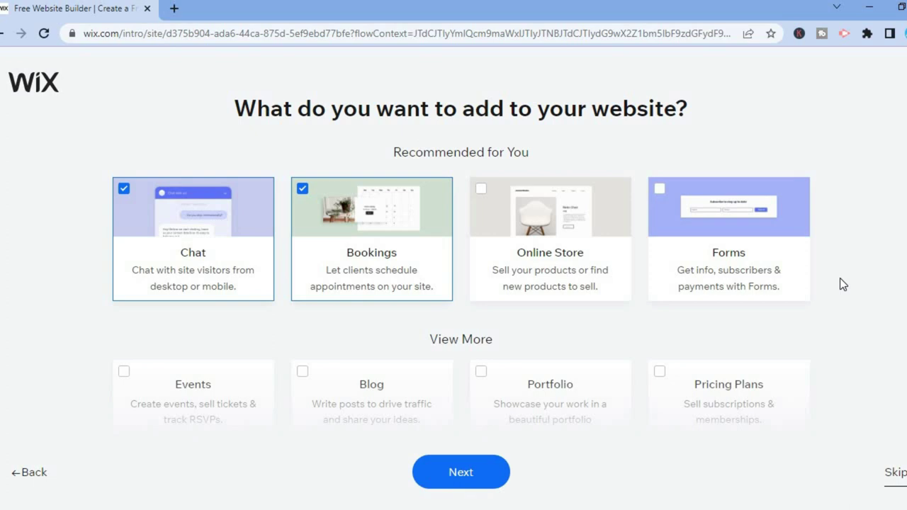
- Tick Blog alongside the checked Chat and Bookings features and continue
scroll(840, 278, "down", 2)
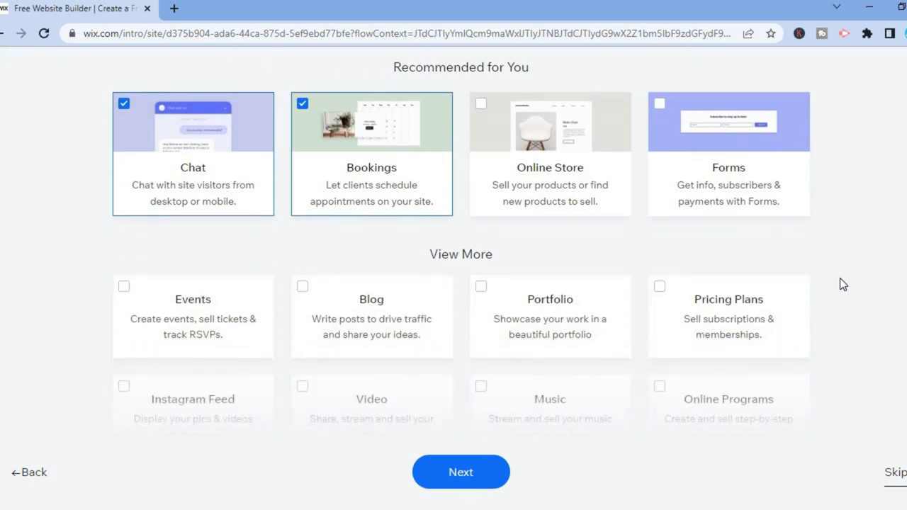
scroll(839, 284, "down", 2)
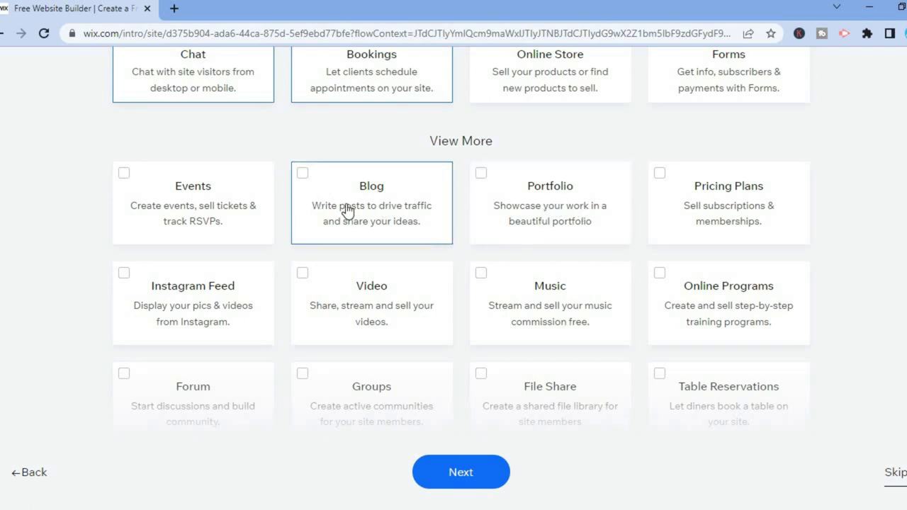
left_click(303, 174)
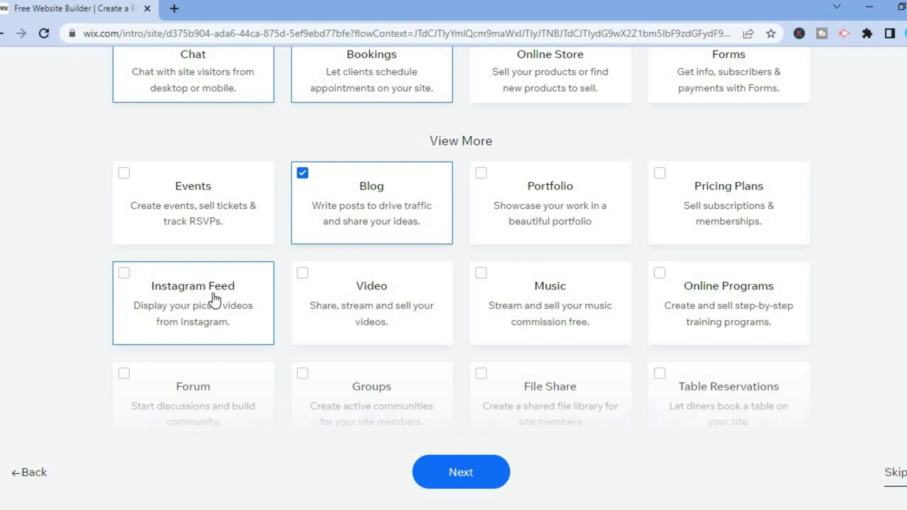
scroll(230, 331, "down", 2)
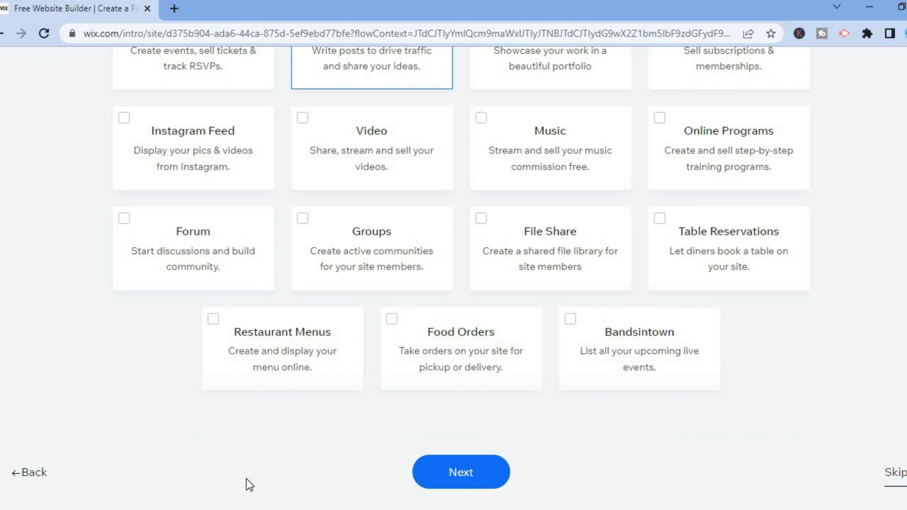
left_click(452, 475)
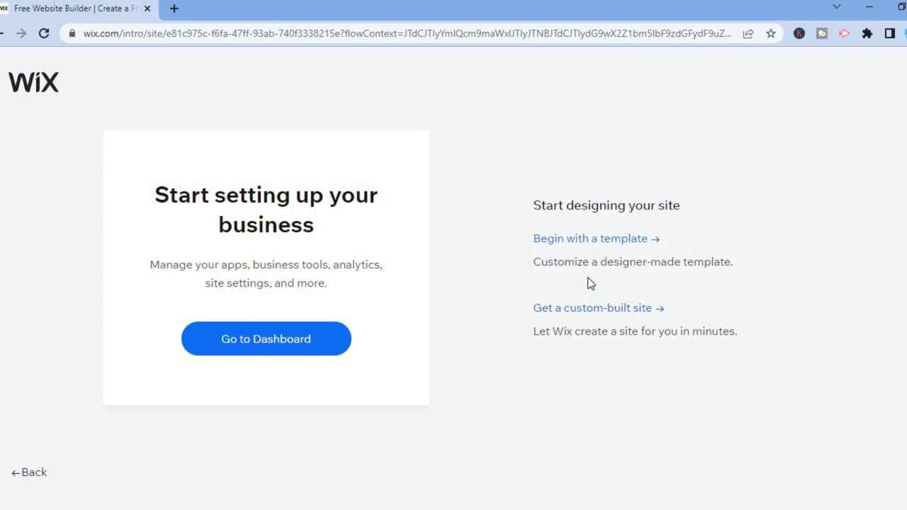
- Choose 'Begin with a template' to start designing the site
left_click(599, 240)
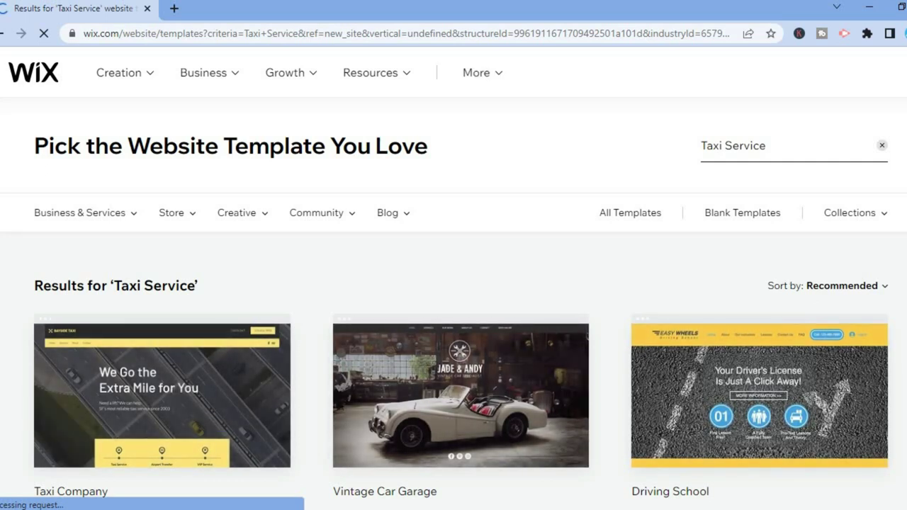
- Browse the Taxi Service template results and open Taxi Company for editing
scroll(454, 283, "down", 6)
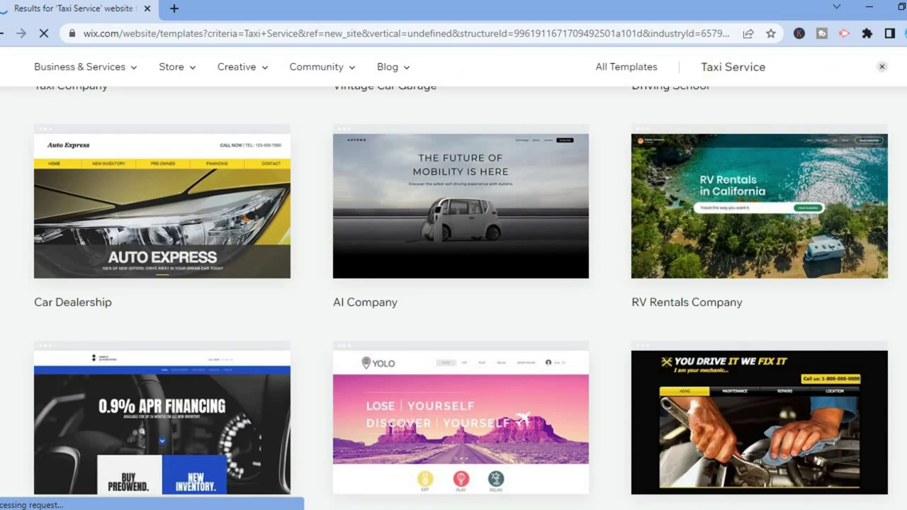
scroll(453, 284, "up", 2)
scroll(525, 192, "up", 2)
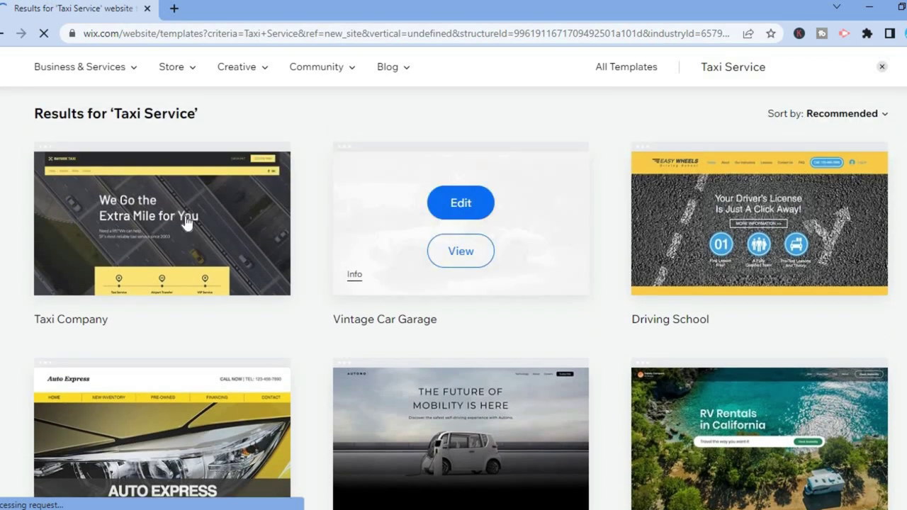
mouse_move(184, 224)
mouse_move(692, 242)
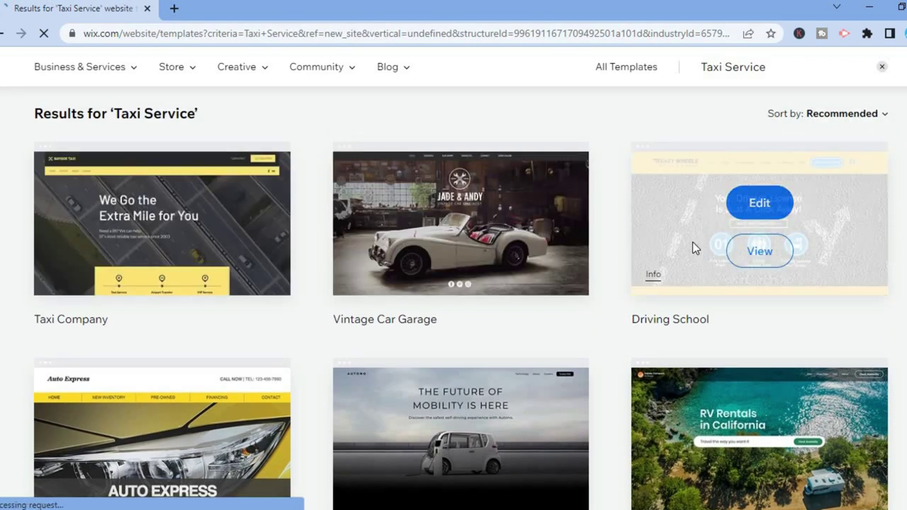
mouse_move(536, 276)
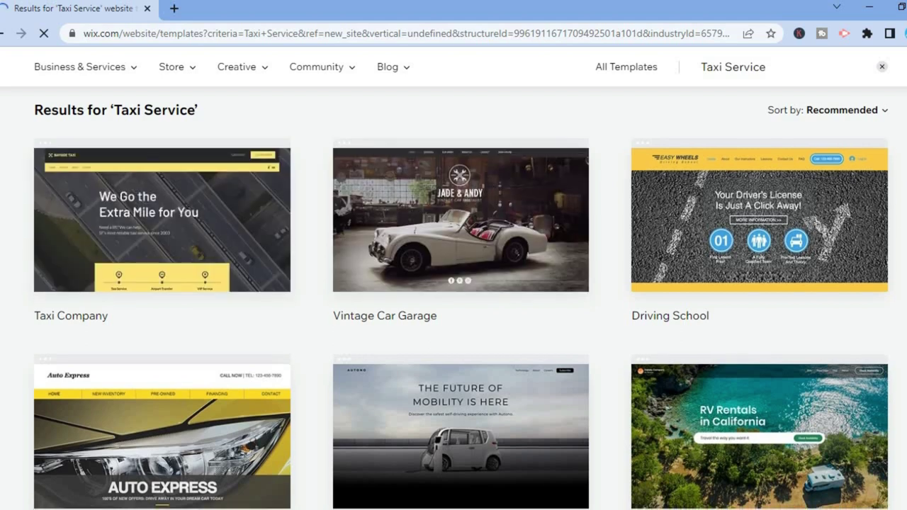
scroll(462, 298, "down", 2)
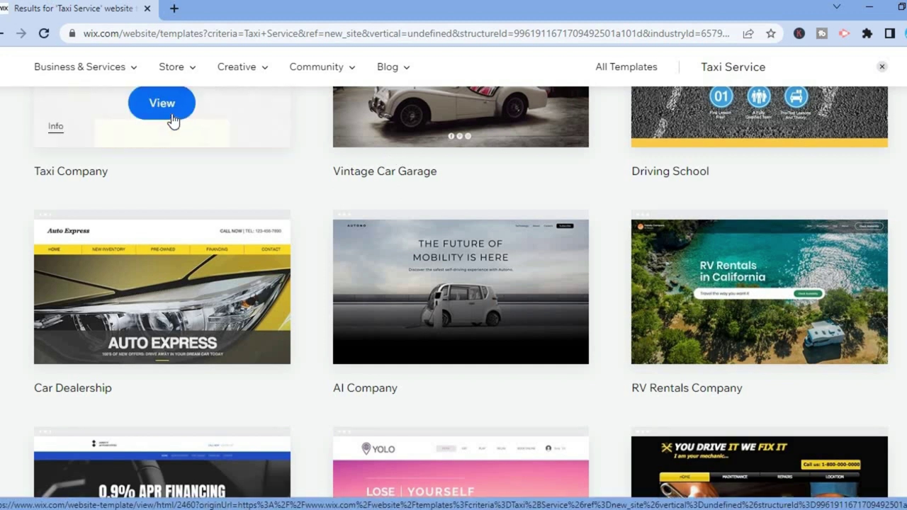
scroll(328, 342, "up", 3)
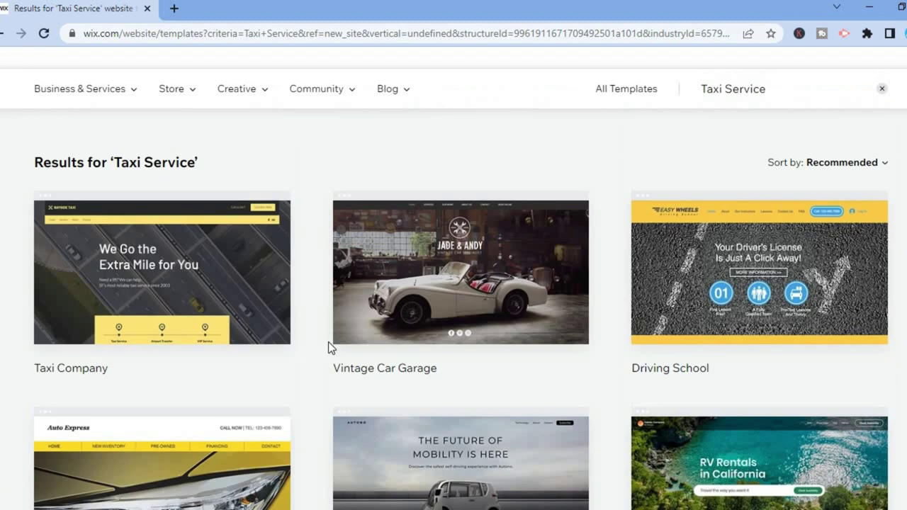
mouse_move(171, 270)
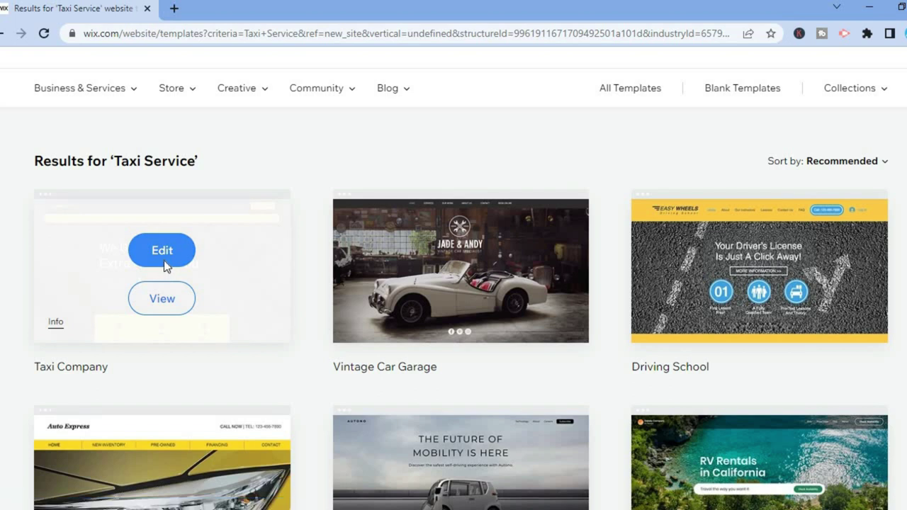
left_click(164, 261)
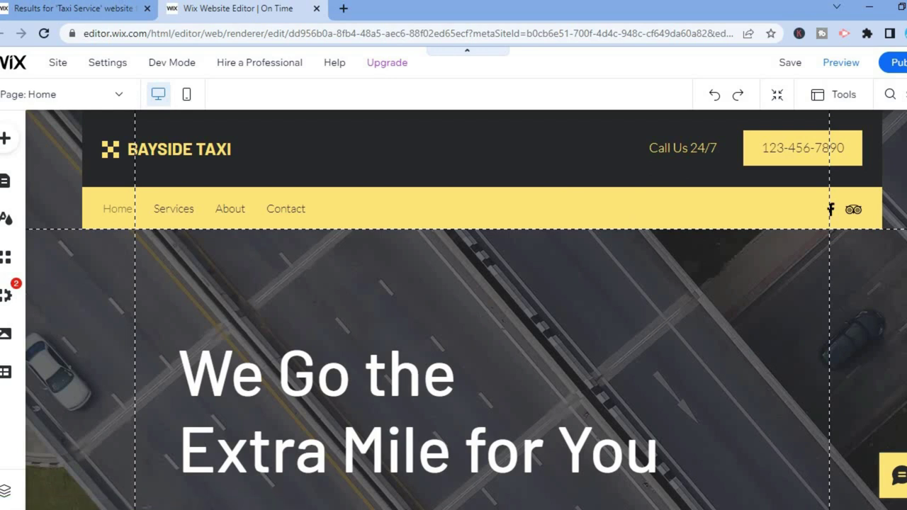
- Scroll through the Bayside Taxi home page sections and back up to the header
scroll(467, 309, "down", 8)
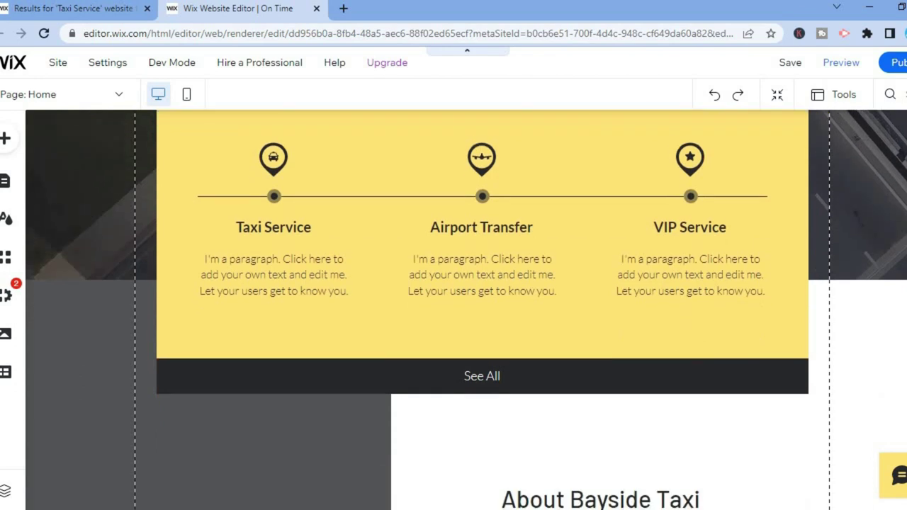
scroll(466, 310, "down", 1)
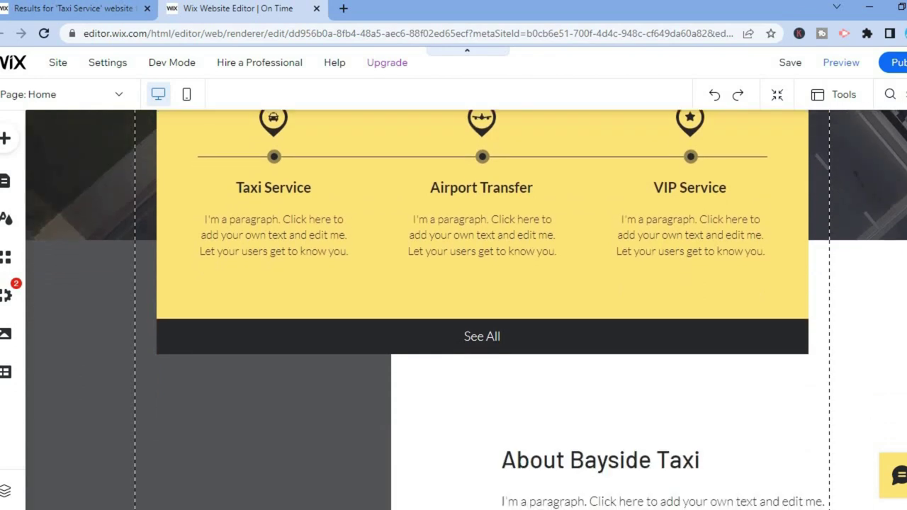
scroll(466, 309, "up", 9)
scroll(466, 309, "up", 1)
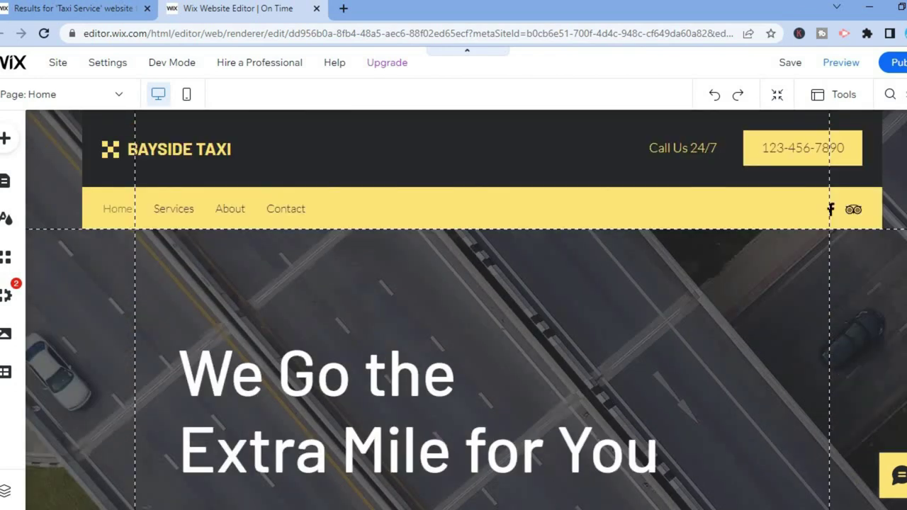
left_click(789, 145)
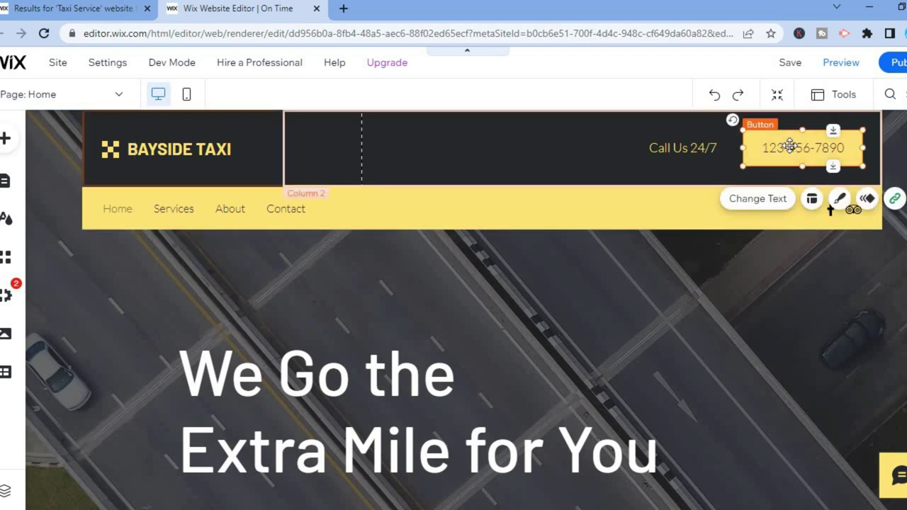
left_click(772, 202)
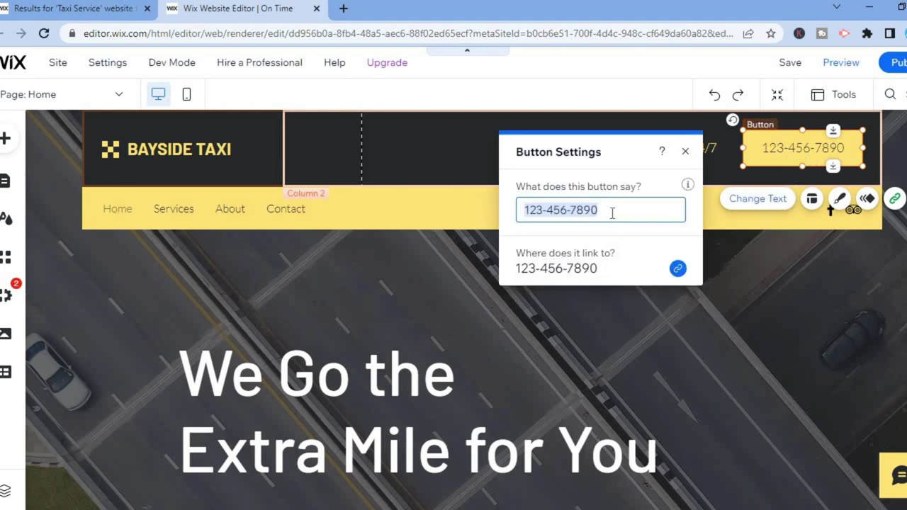
left_click_drag(613, 213, 551, 208)
type("89222")
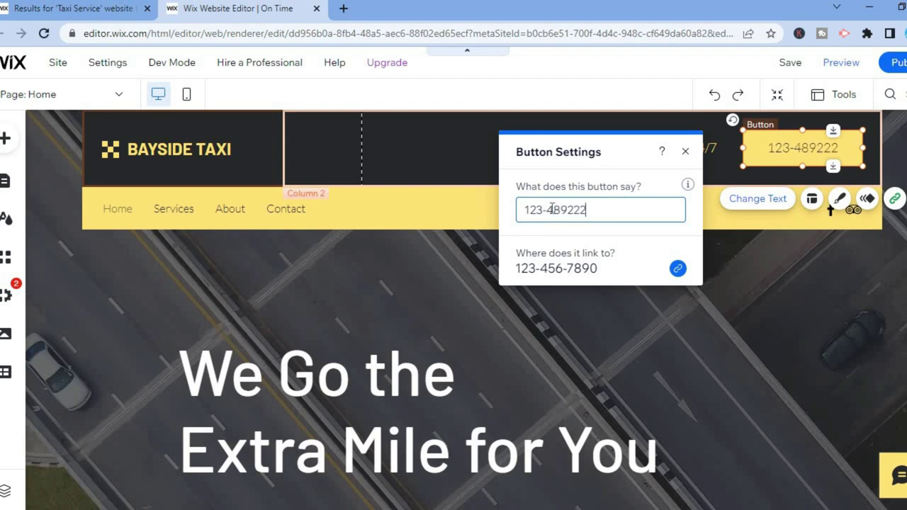
type("22")
key("Return")
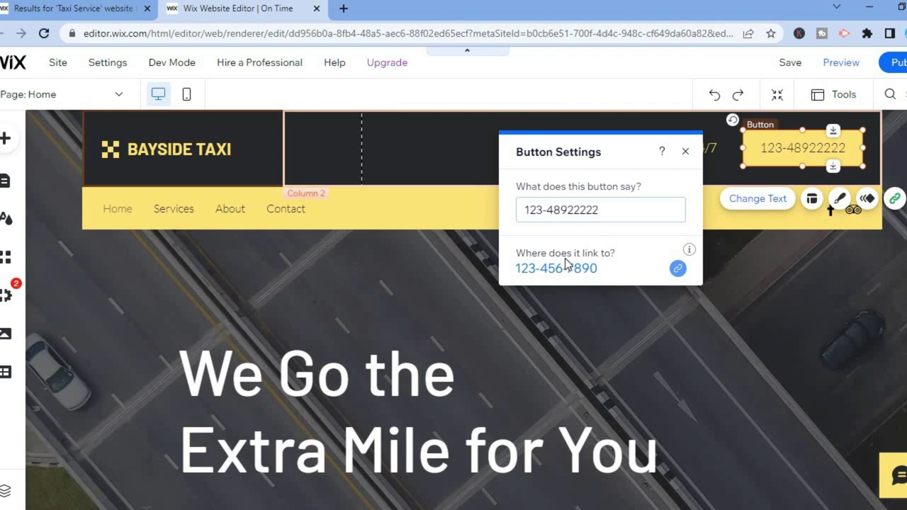
left_click(677, 269)
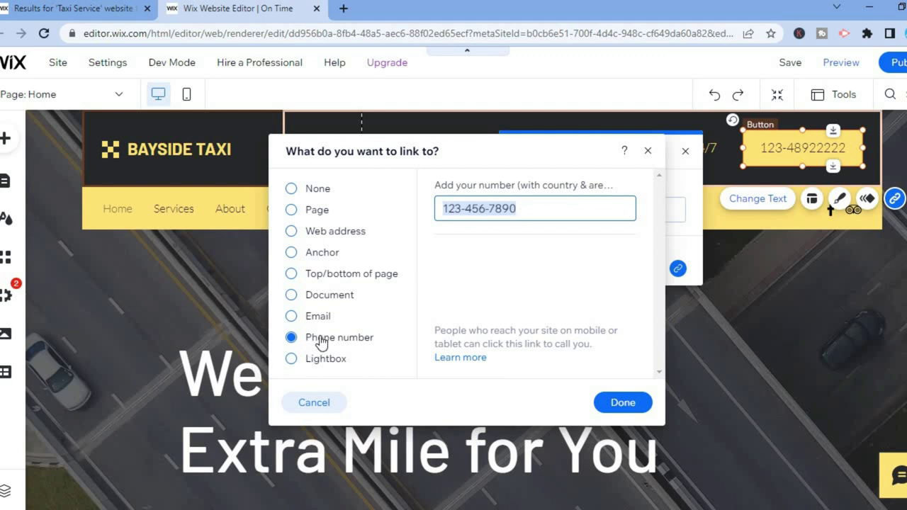
left_click(532, 208)
left_click_drag(532, 209, 469, 204)
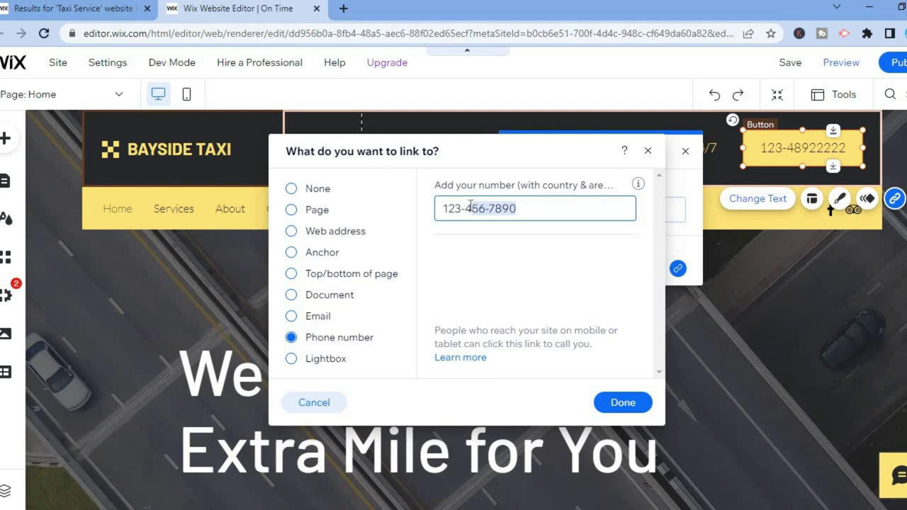
type("8")
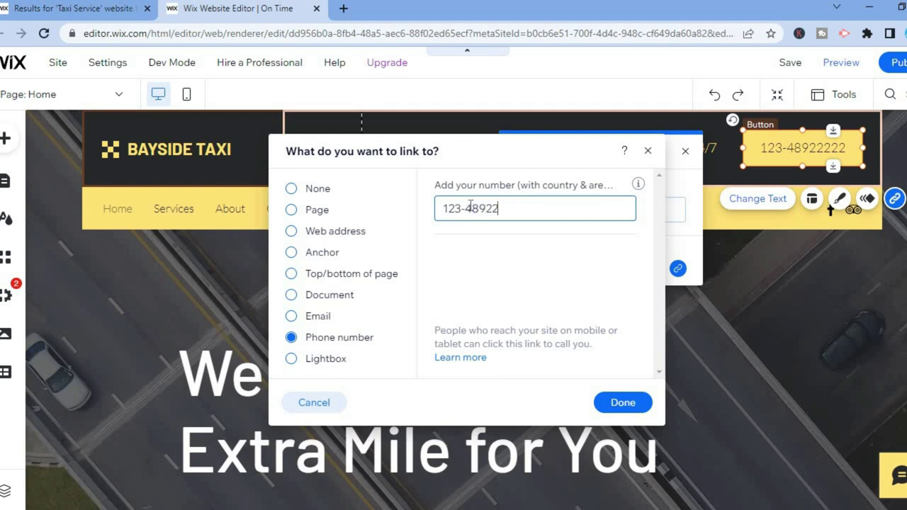
left_click(614, 403)
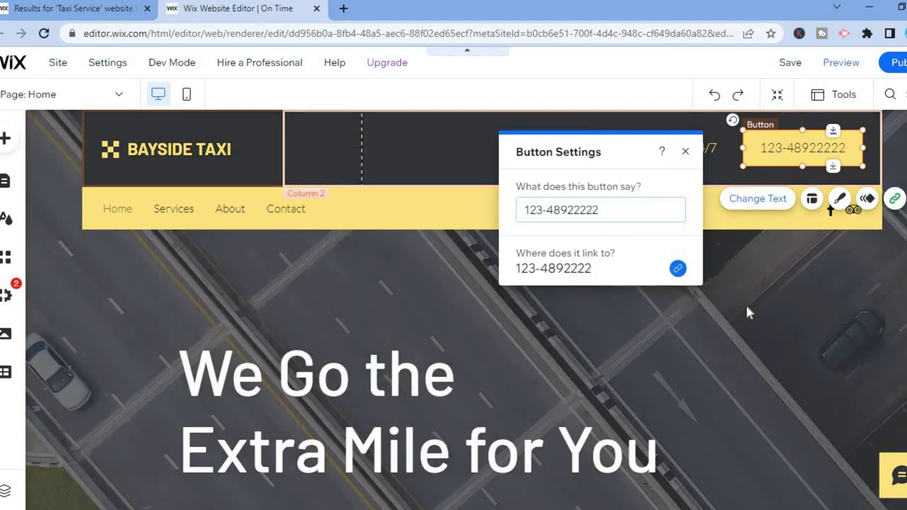
left_click(745, 306)
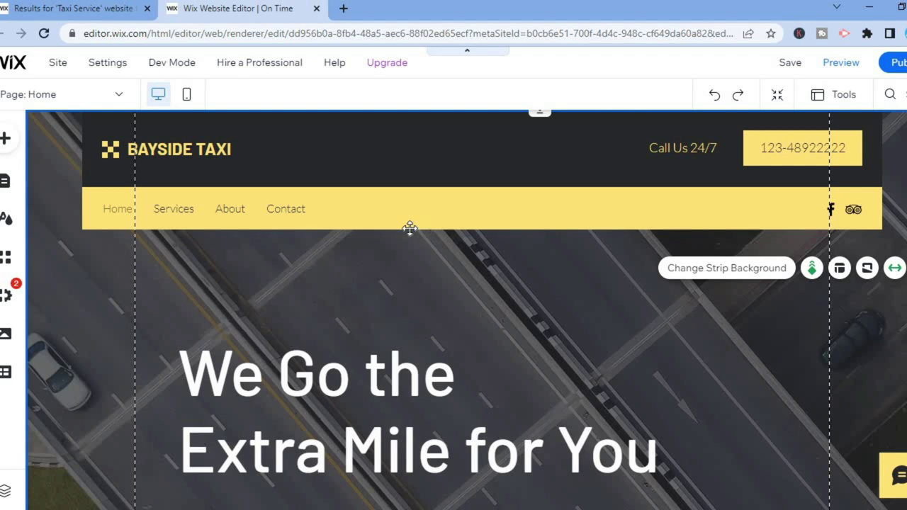
left_click(173, 149)
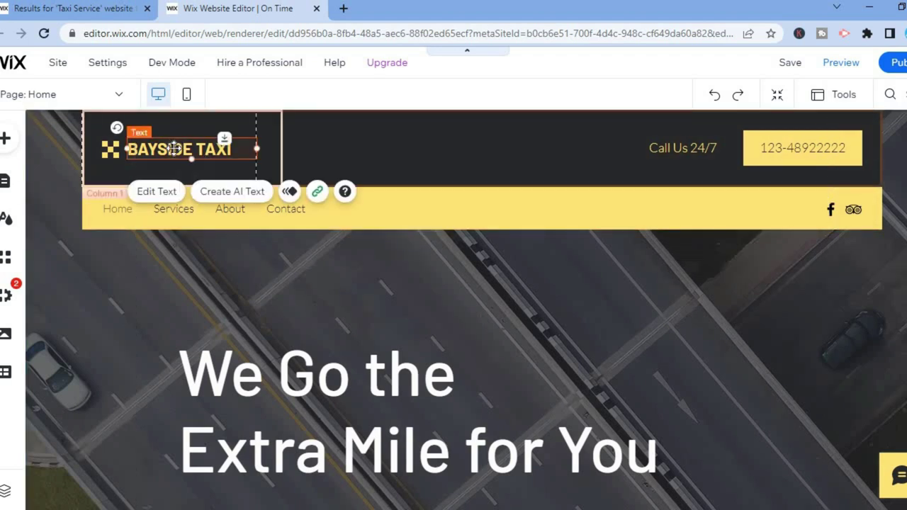
left_click(150, 201)
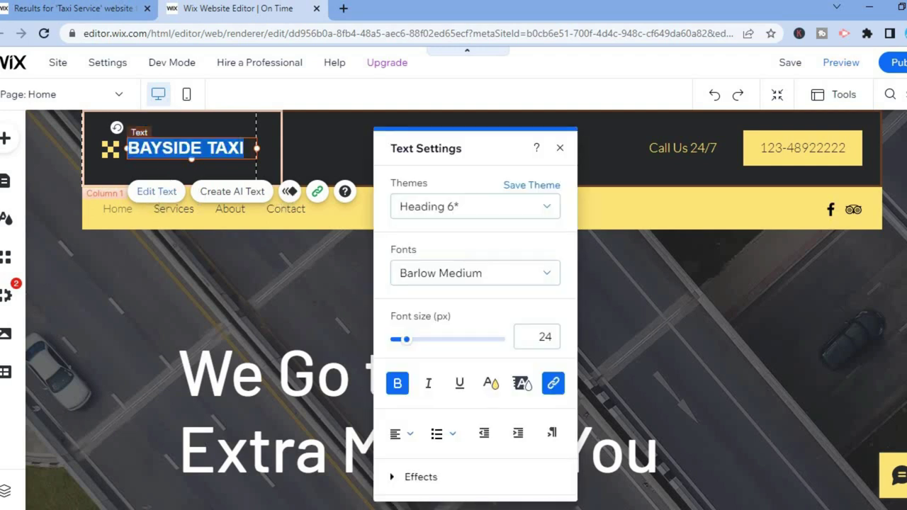
left_click(559, 149)
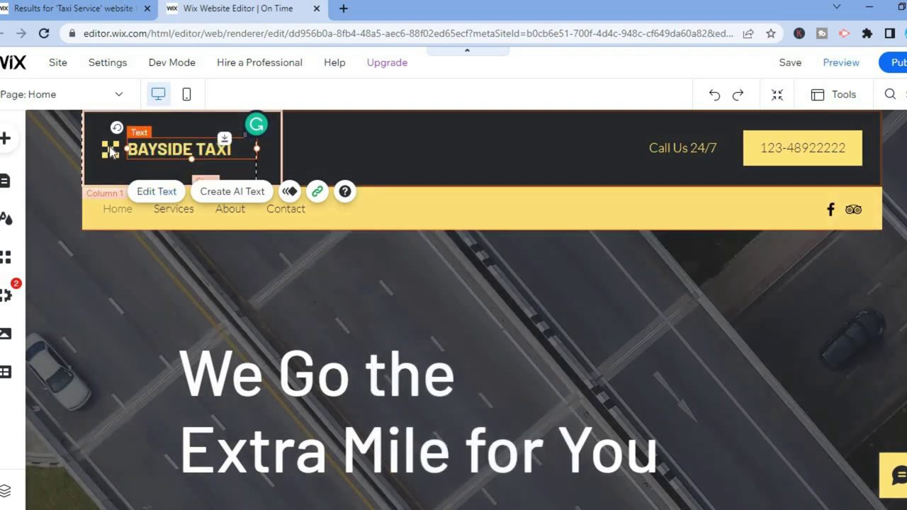
left_click(109, 151)
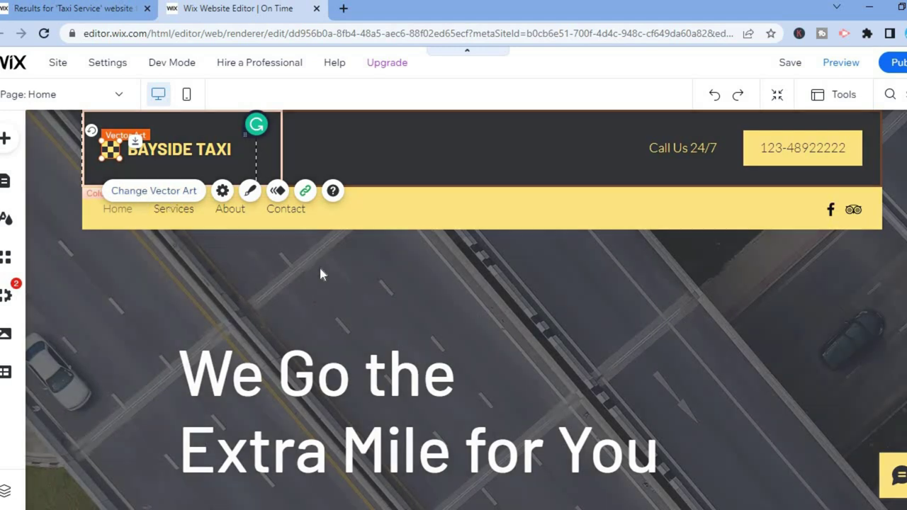
left_click(319, 264)
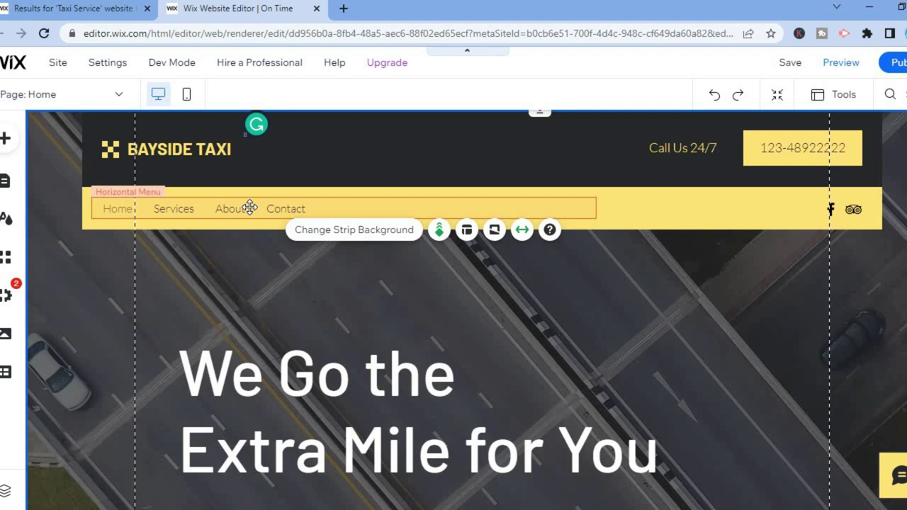
- Show the menu's page list (Home, Services, About, Contact) and check the Services page options
left_click(250, 207)
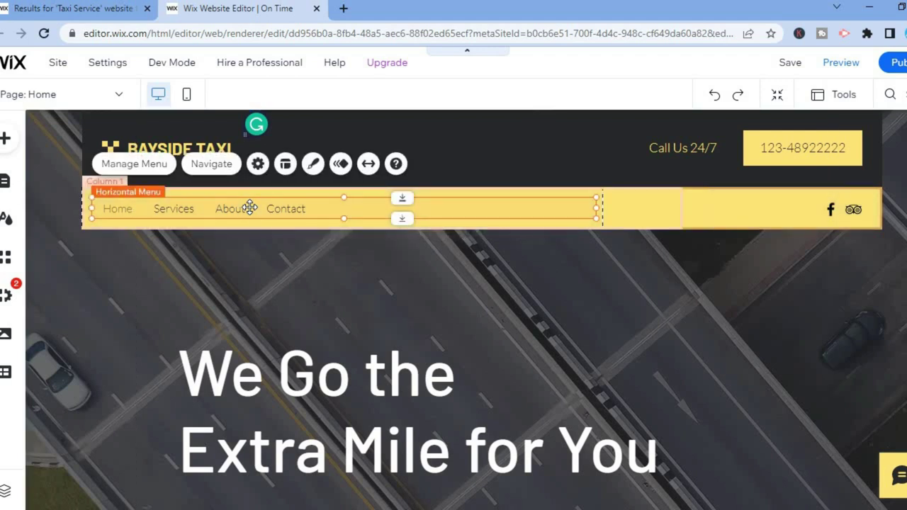
left_click(136, 165)
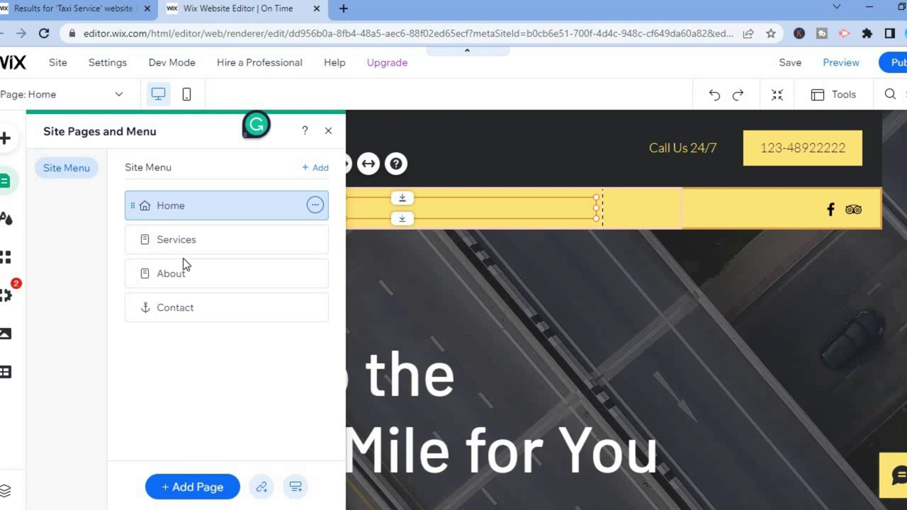
left_click(315, 239)
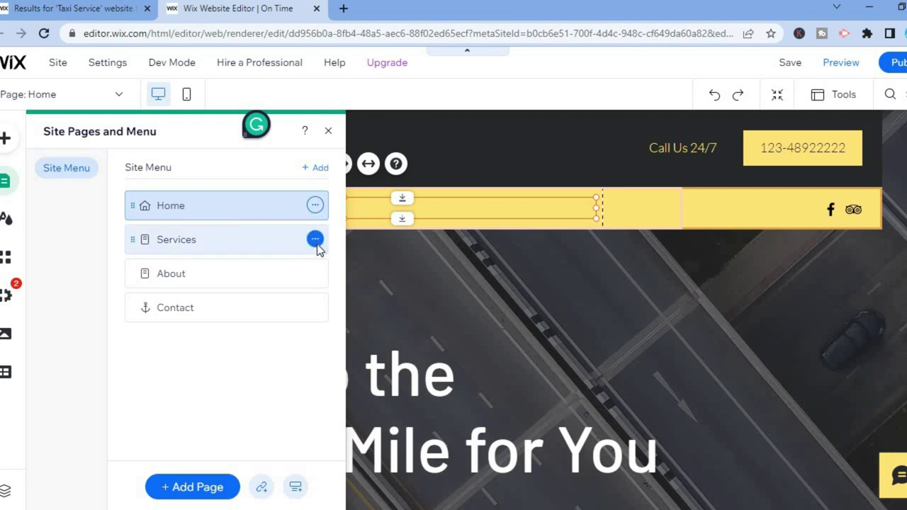
left_click(316, 240)
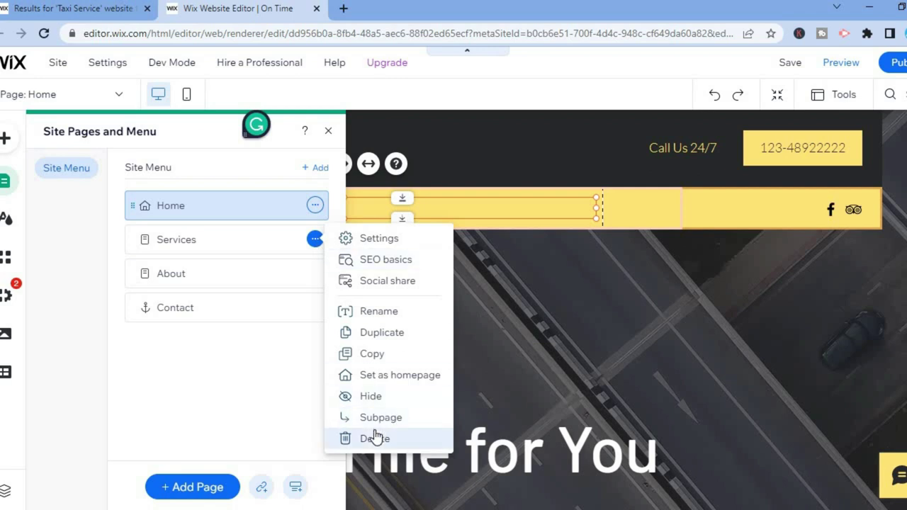
left_click(288, 410)
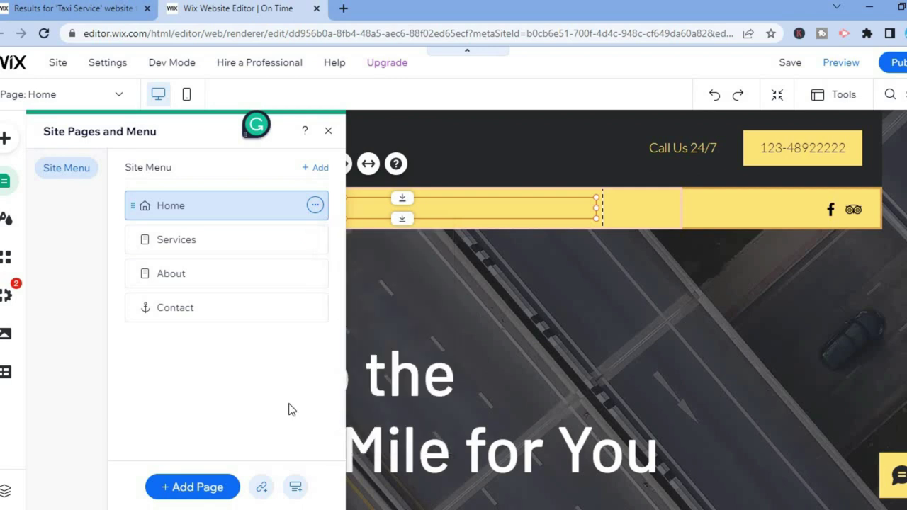
- Install Wix Bookings from the Bookings category of the Add Page dialog
left_click(177, 489)
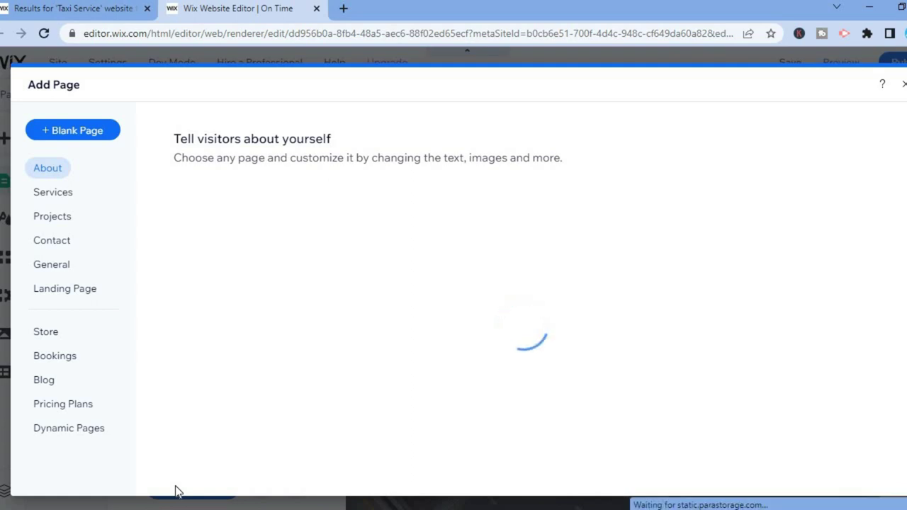
left_click(60, 358)
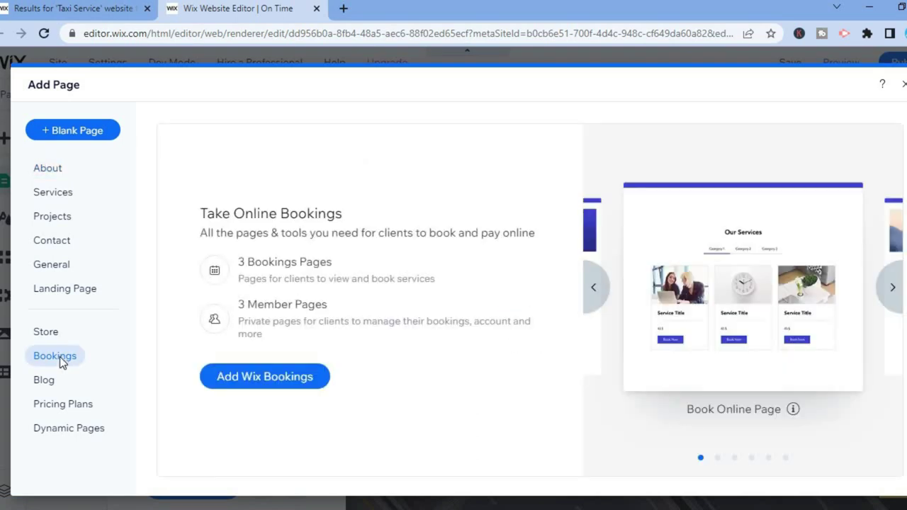
left_click(296, 380)
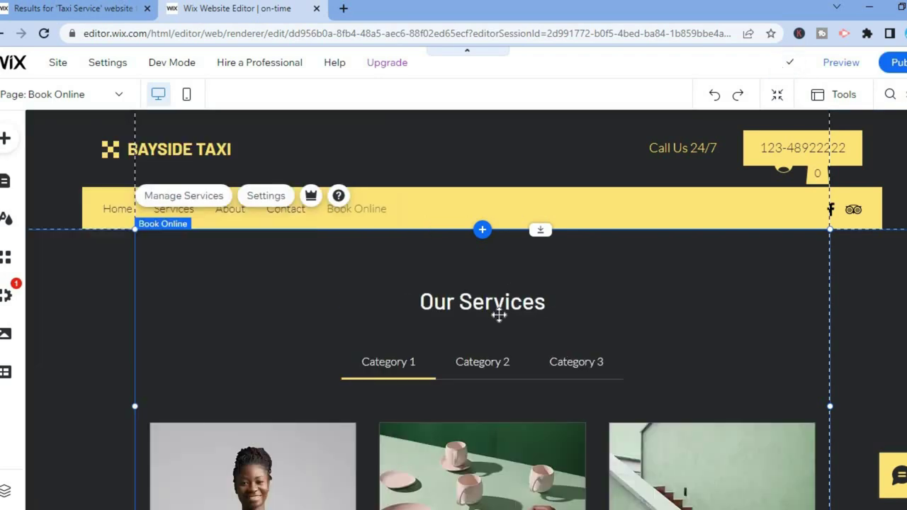
- Close the pages panel and select the Our Services widget on the Book Online page
left_click(498, 314)
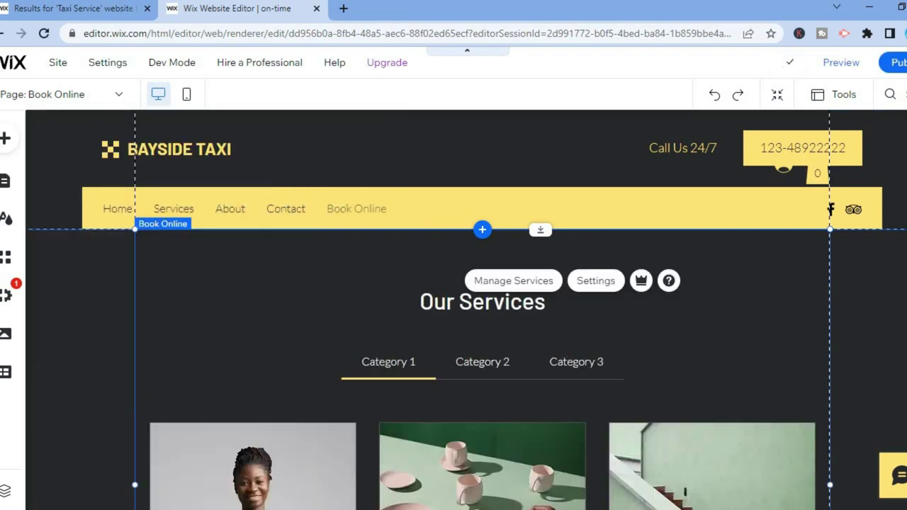
scroll(482, 312, "down", 4)
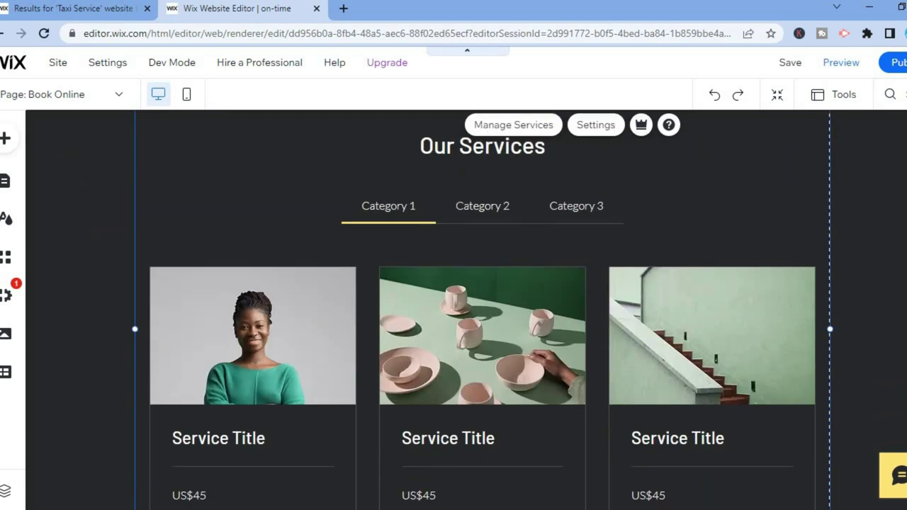
scroll(482, 311, "down", 1)
scroll(482, 312, "up", 2)
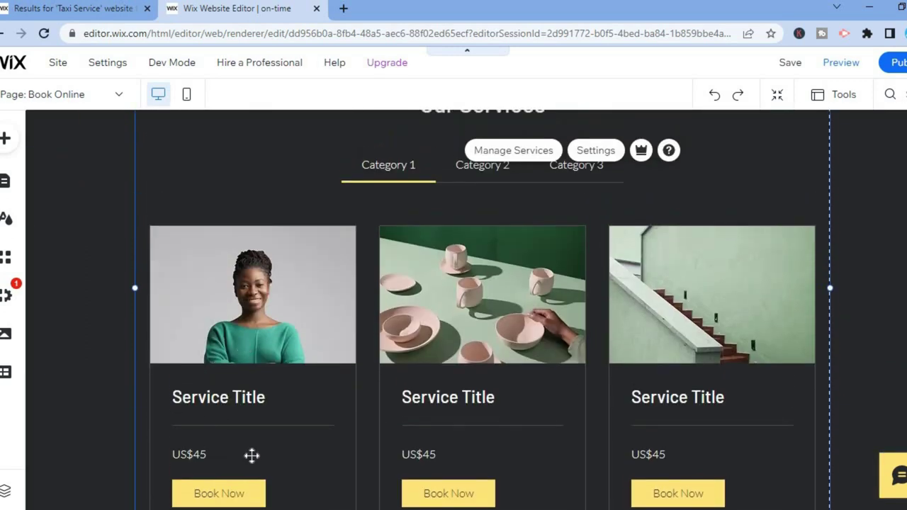
left_click(275, 319)
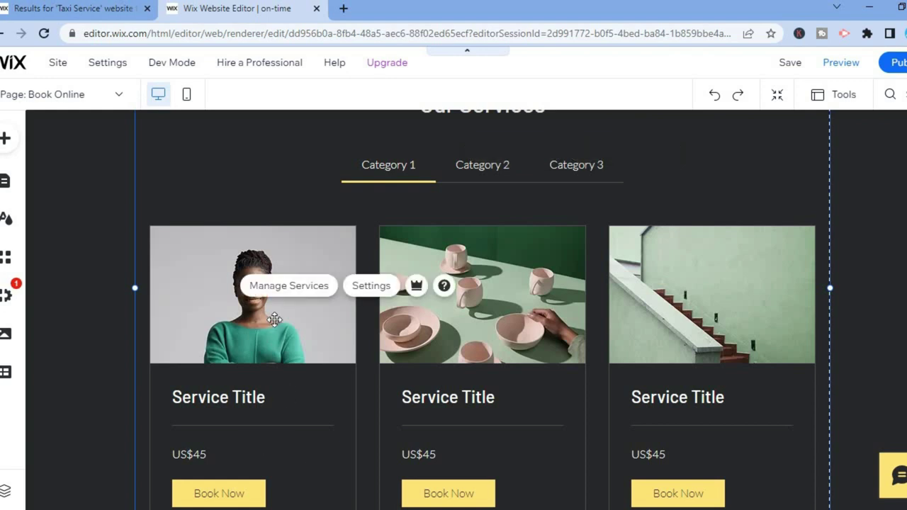
- Open Manage Services and browse the booking services list showing the suggested Taxi Service
left_click(298, 287)
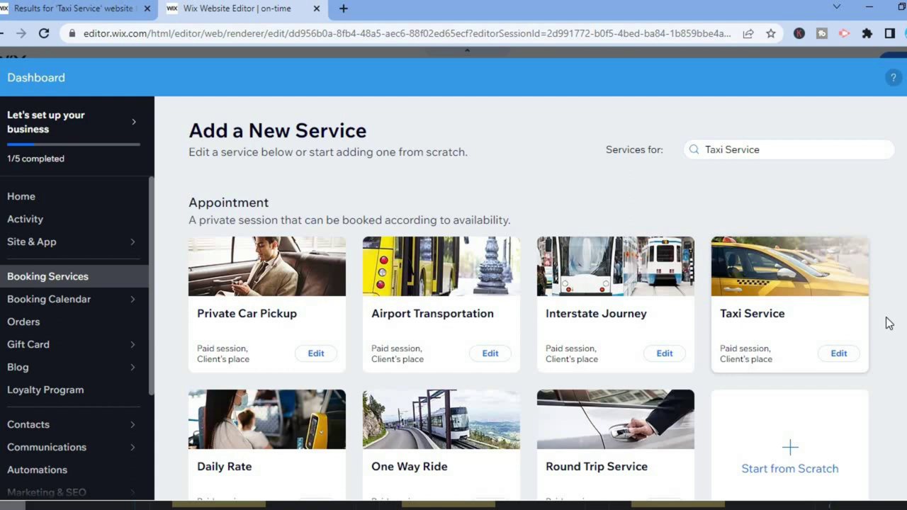
scroll(541, 298, "down", 1)
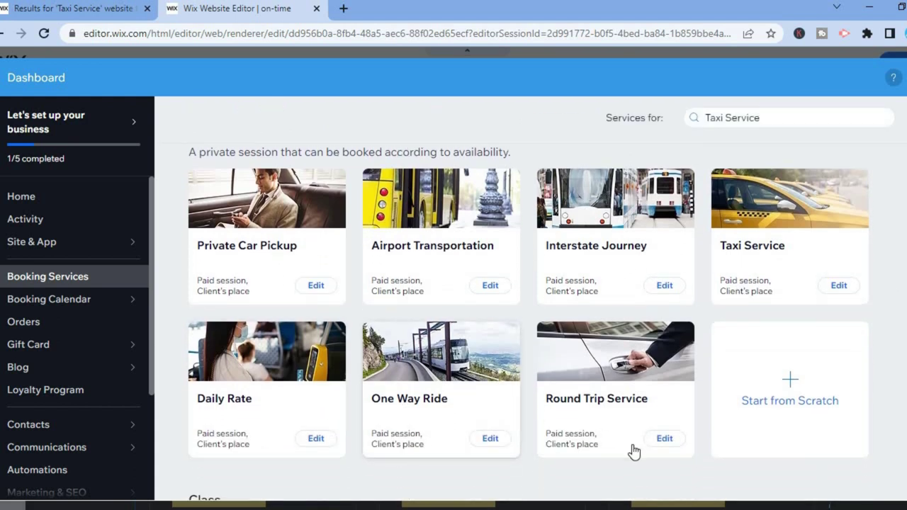
scroll(839, 287, "down", 3)
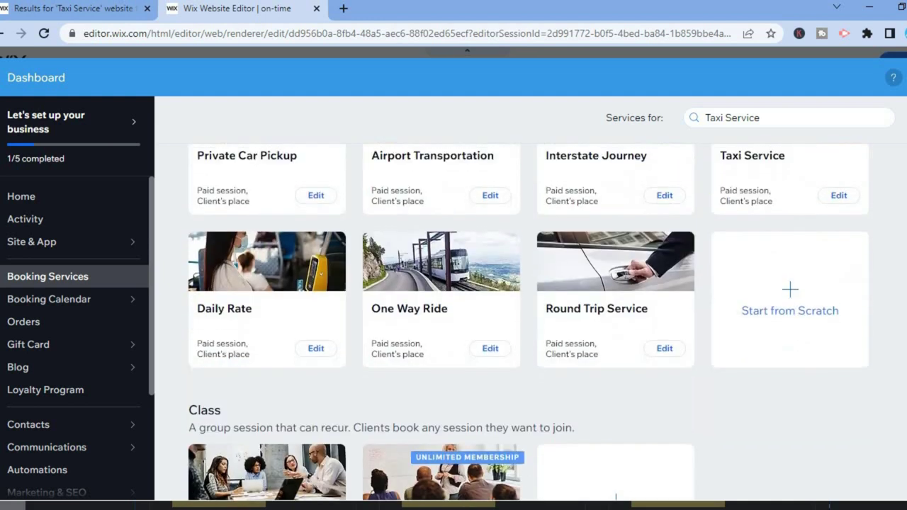
scroll(838, 287, "up", 3)
- Open the Taxi Service for editing and review its settings
left_click(838, 285)
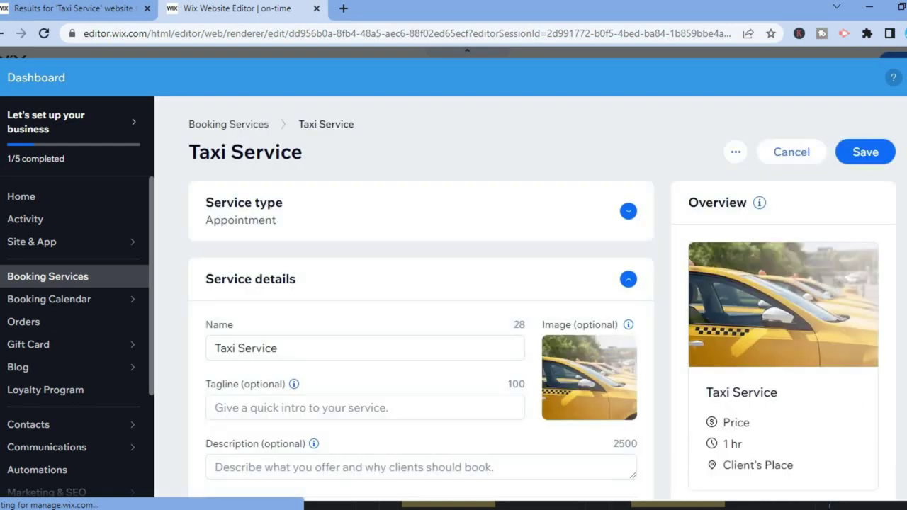
scroll(454, 305, "down", 2)
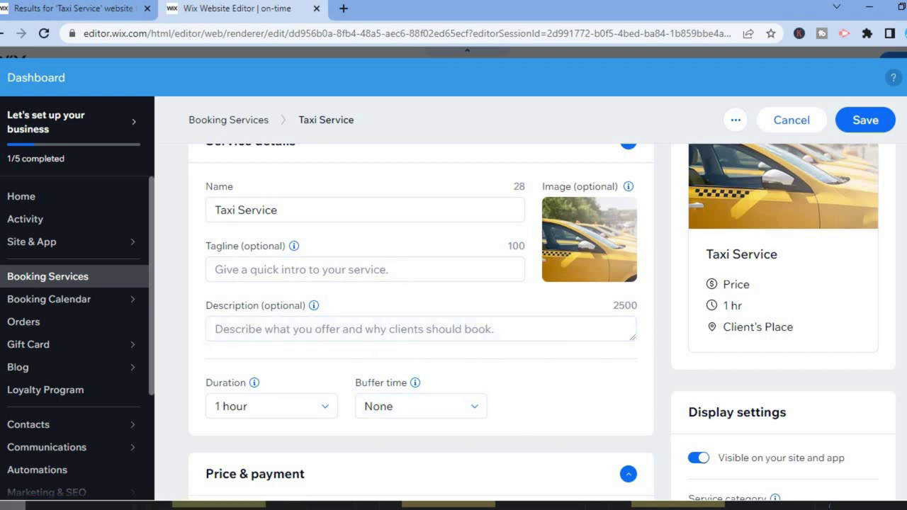
scroll(426, 319, "down", 4)
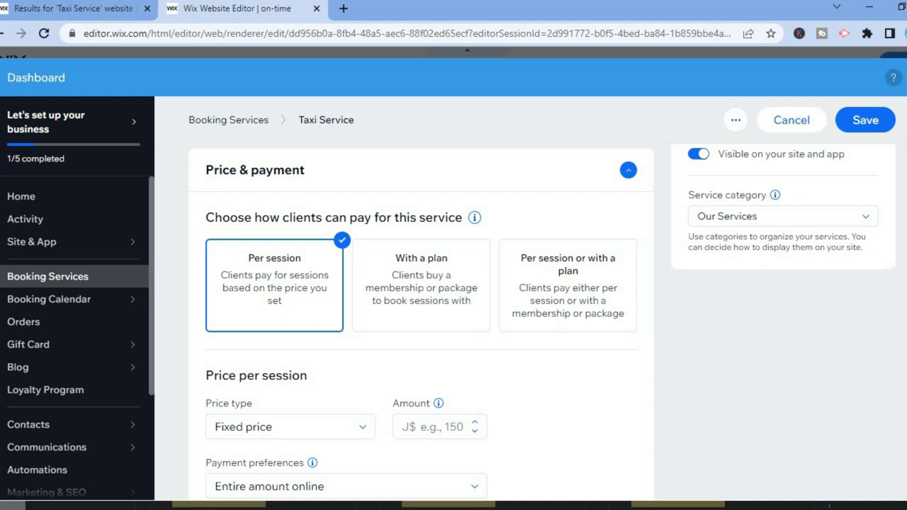
scroll(421, 324, "down", 5)
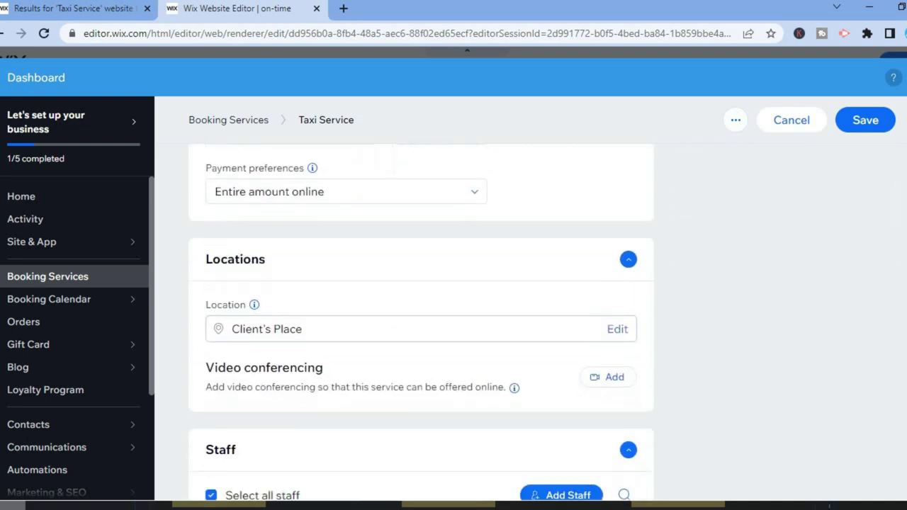
scroll(421, 320, "down", 3)
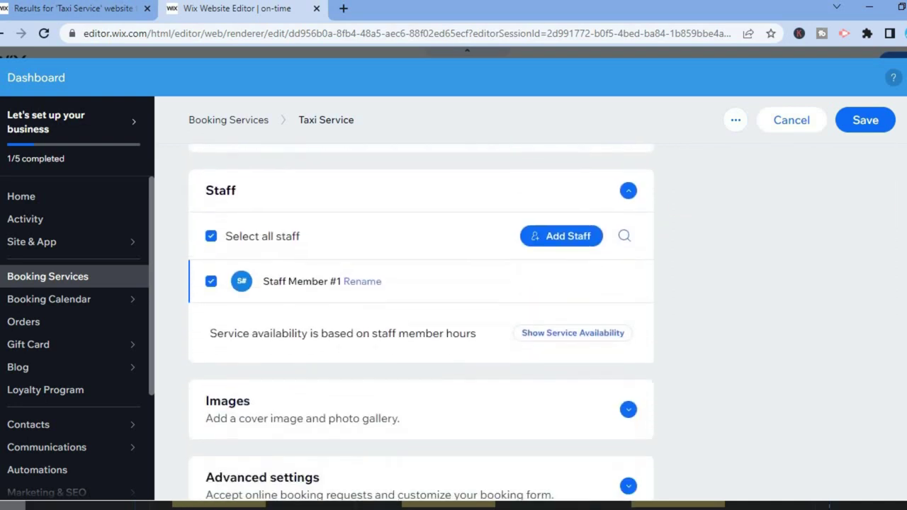
scroll(421, 320, "down", 1)
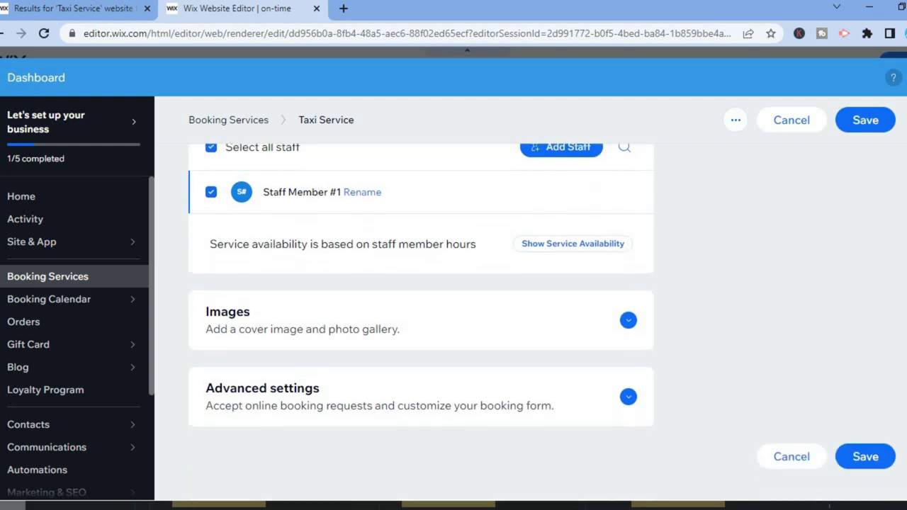
scroll(421, 321, "up", 10)
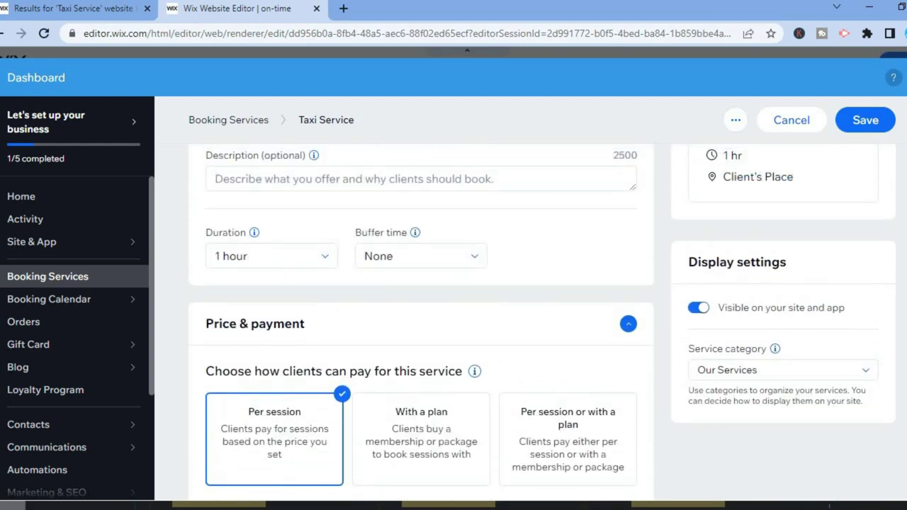
scroll(421, 320, "up", 4)
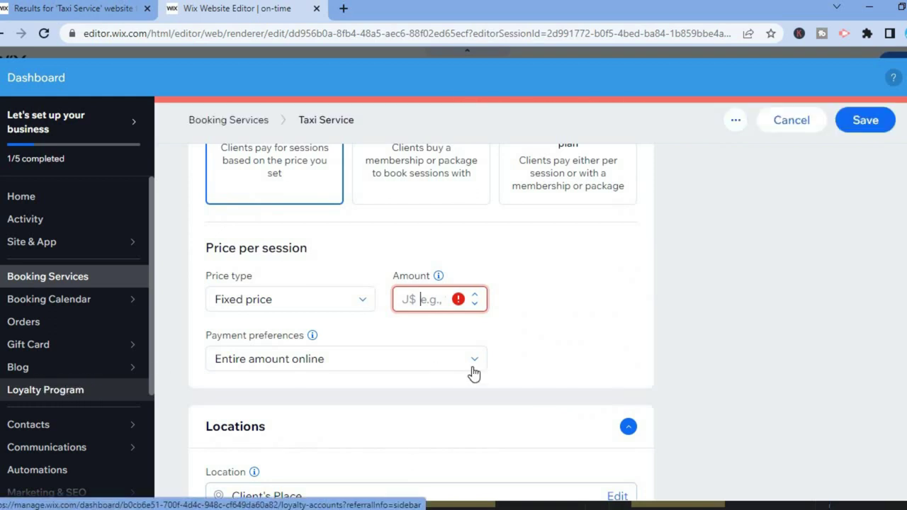
- Set the price per session amount to J$ 5 and save the service
left_click(428, 300)
type("5")
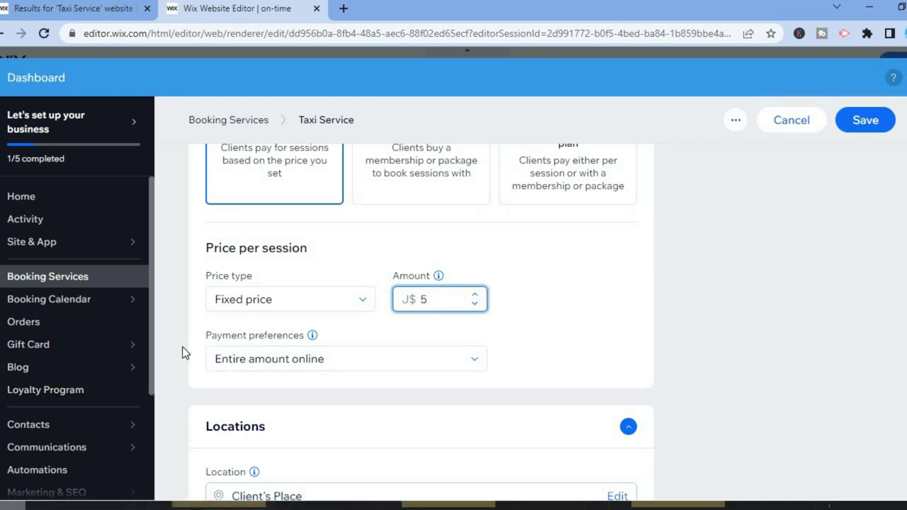
mouse_move(114, 345)
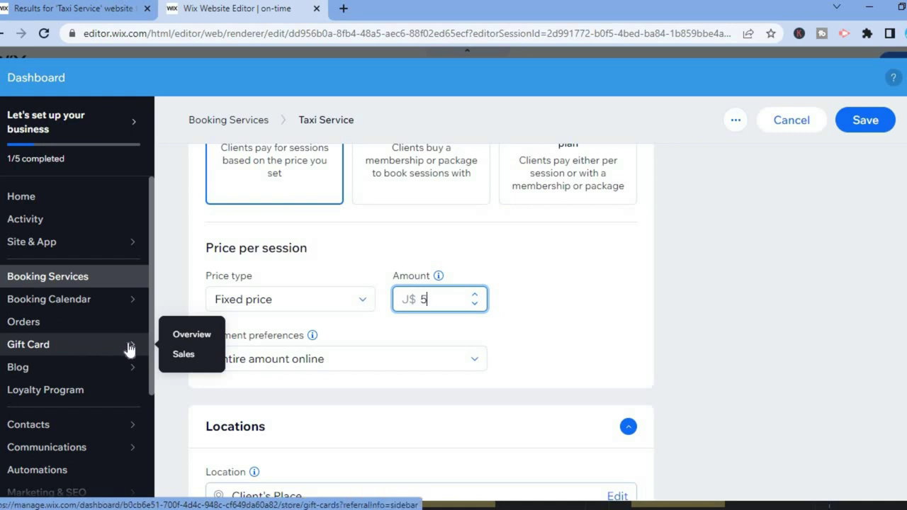
left_click(848, 126)
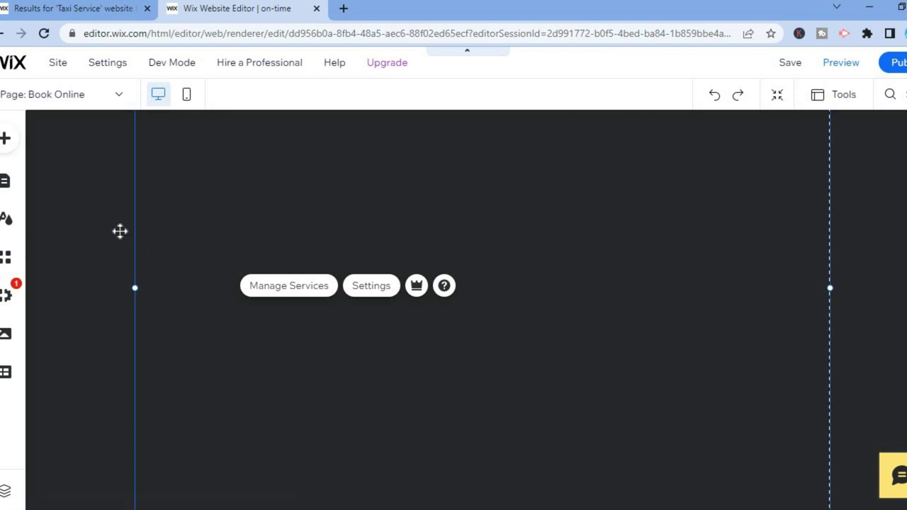
- Return to the Book Online page, save the site and dismiss the saved confirmation
left_click(100, 97)
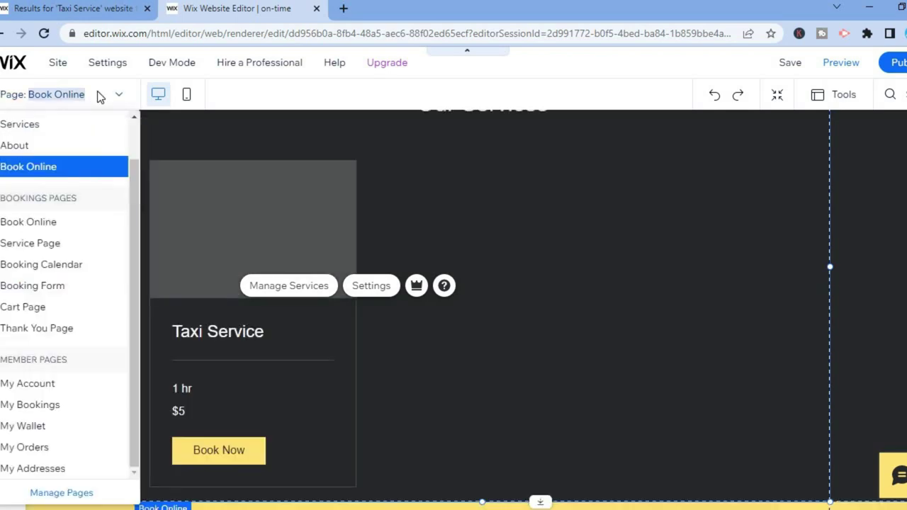
left_click(453, 162)
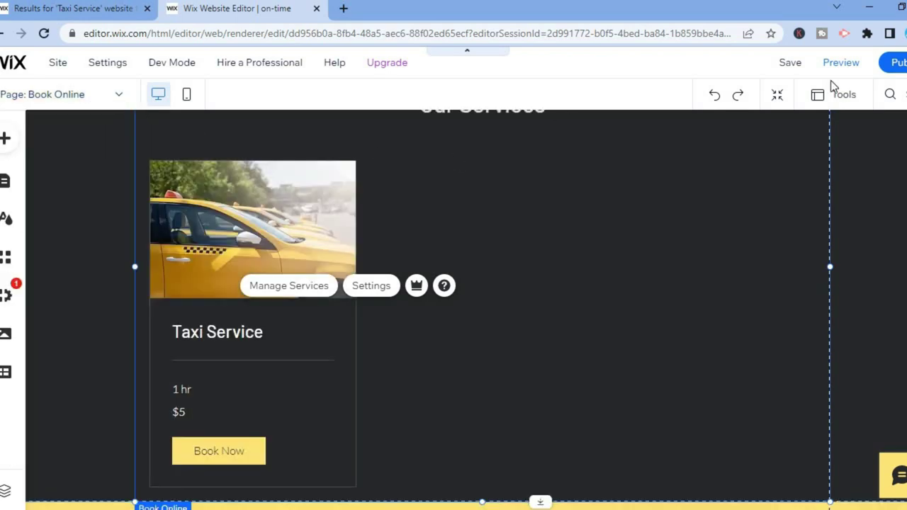
left_click(788, 65)
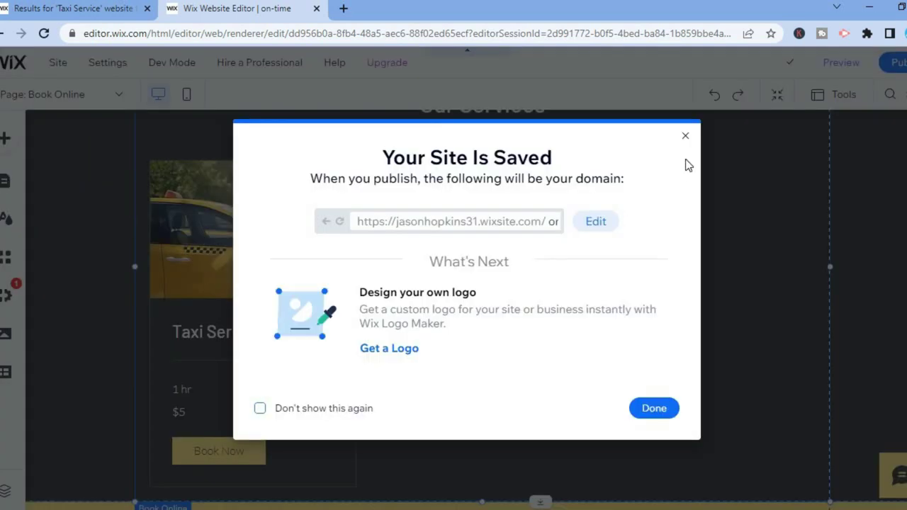
left_click(686, 138)
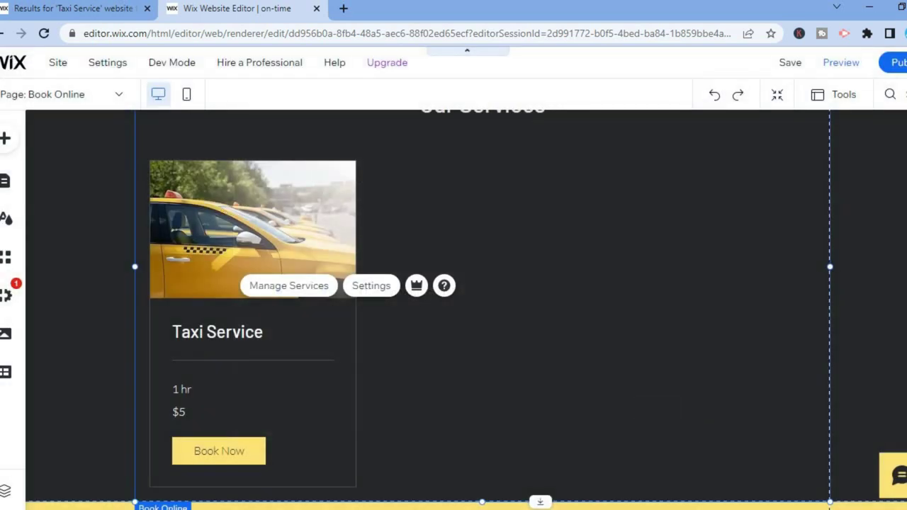
- In Pages & Menu's Site Menu, drag Book Online to sit directly after Home
left_click(7, 183)
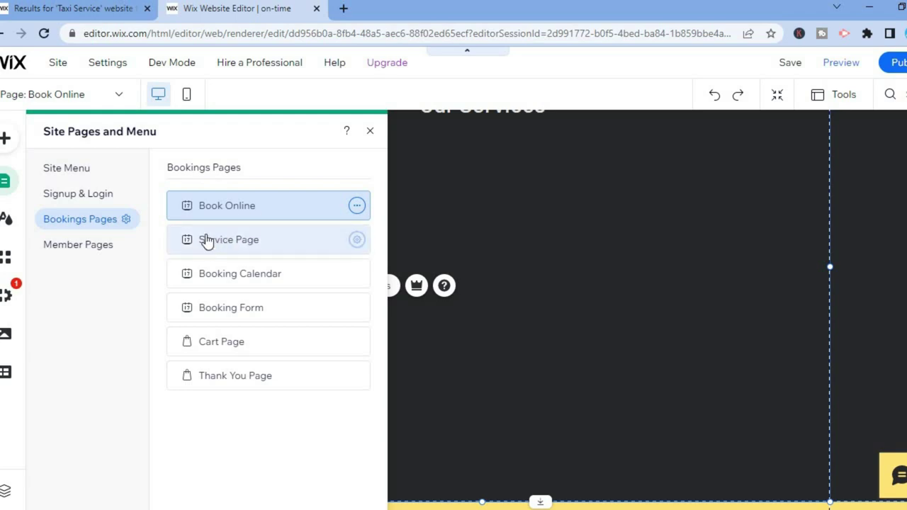
left_click(74, 174)
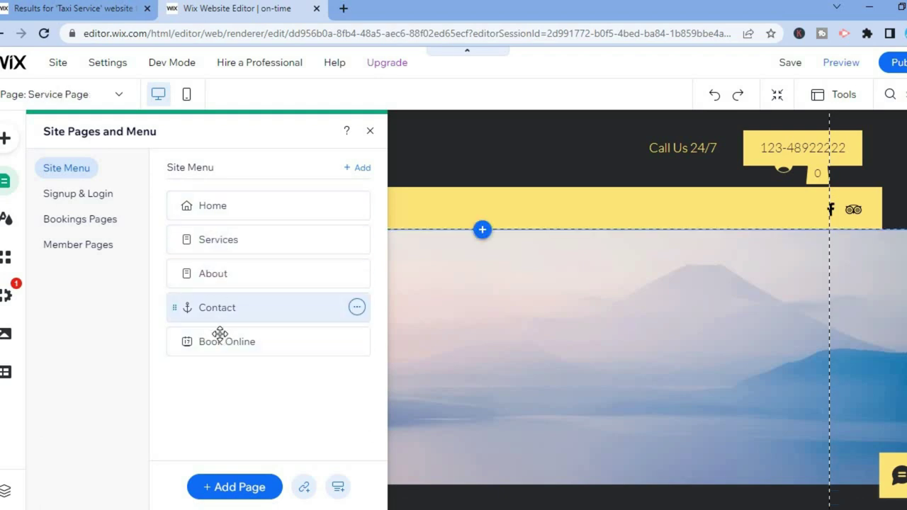
left_click_drag(215, 333, 231, 234)
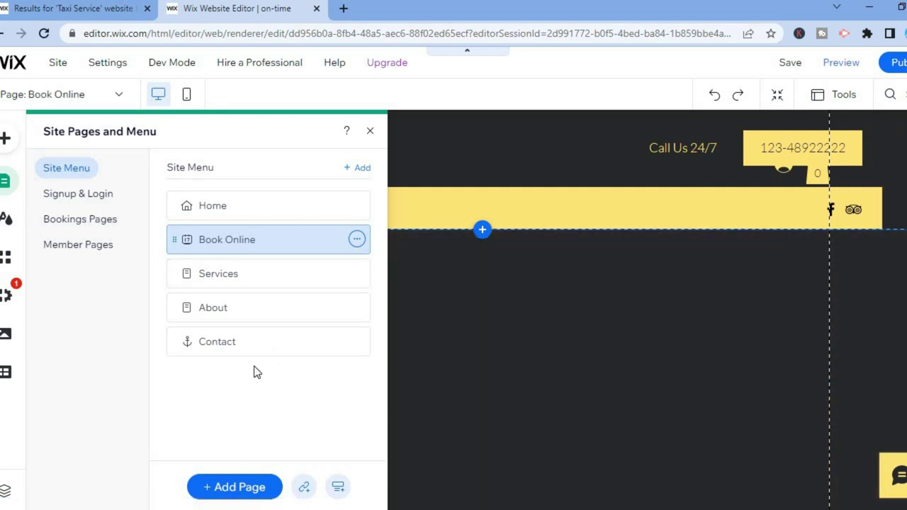
left_click(371, 131)
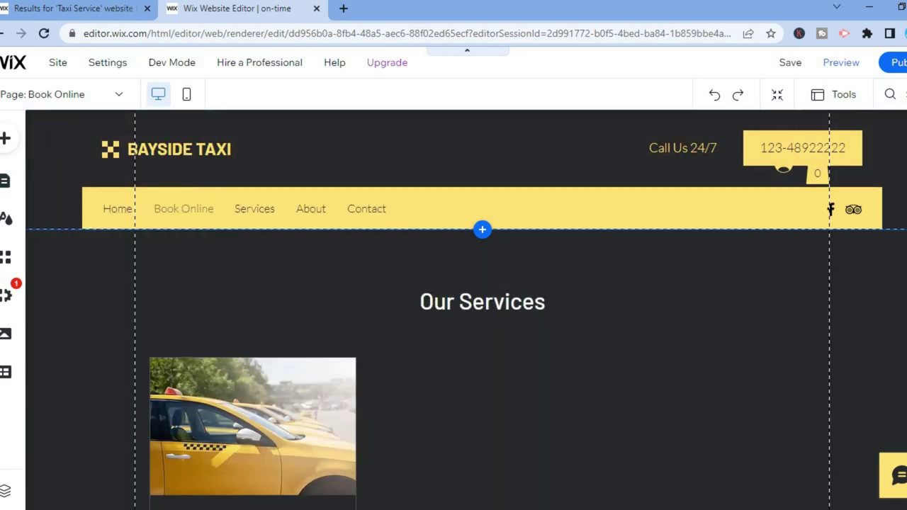
scroll(466, 309, "down", 3)
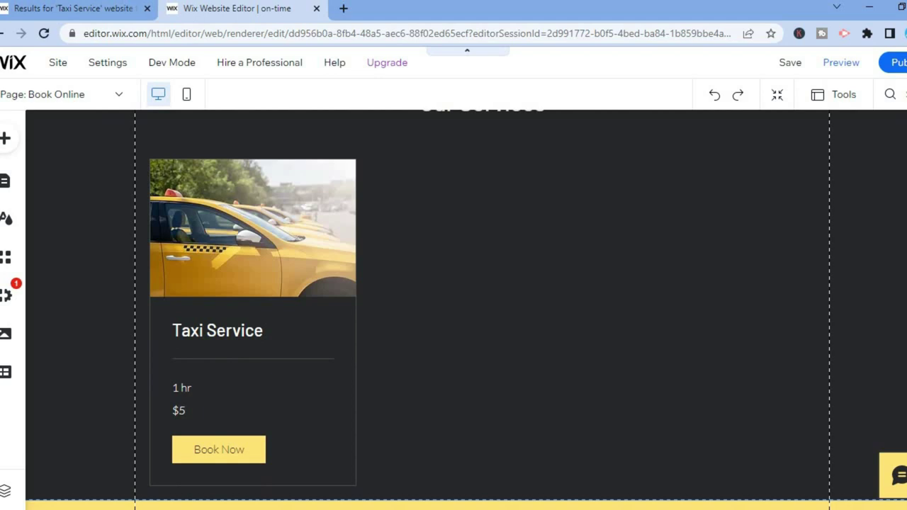
scroll(471, 236, "up", 1)
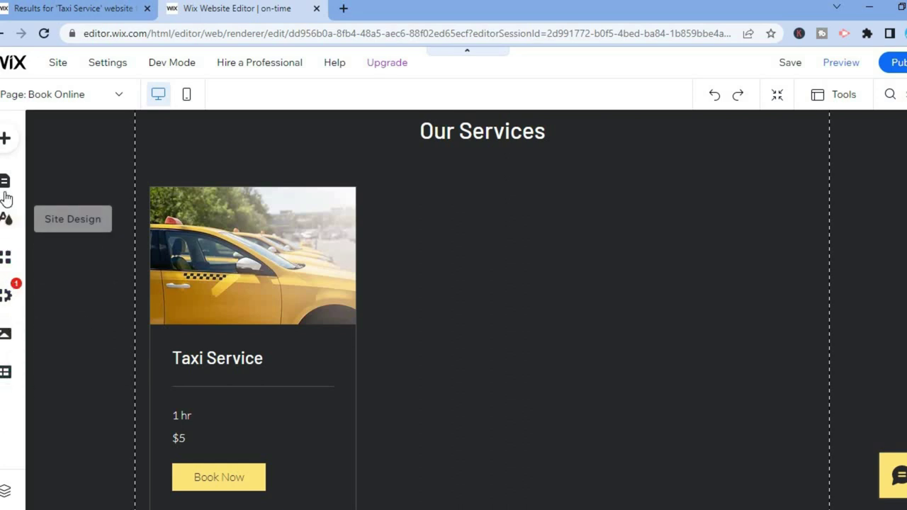
- Place a compact Wix Video player from Video & Music on Book Online and save with Ctrl+S
left_click(5, 141)
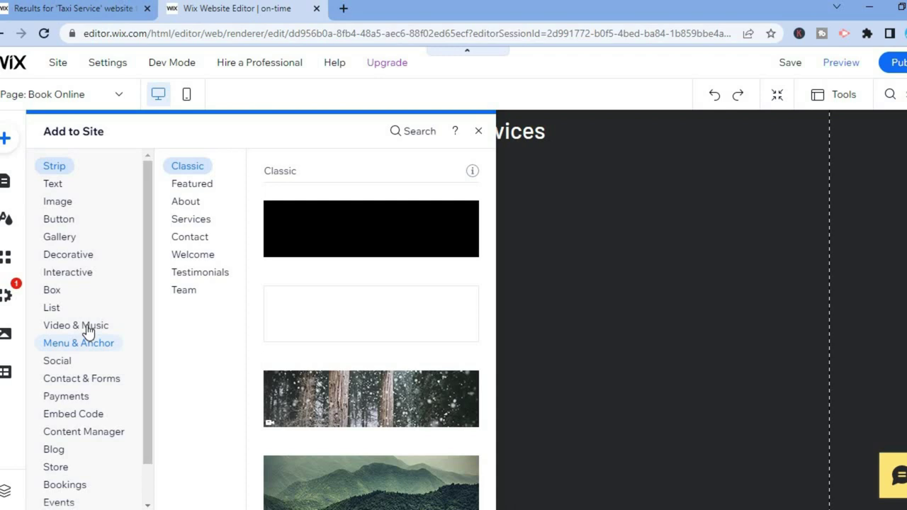
mouse_move(87, 332)
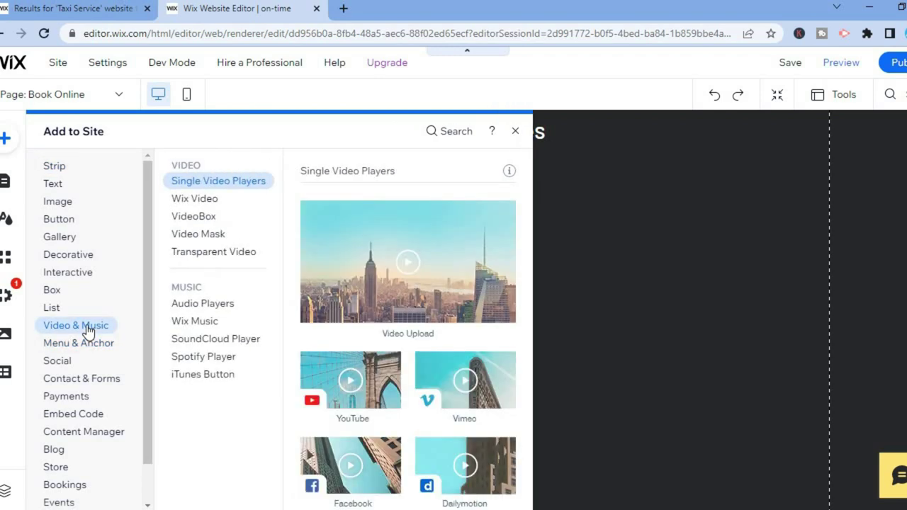
left_click(196, 204)
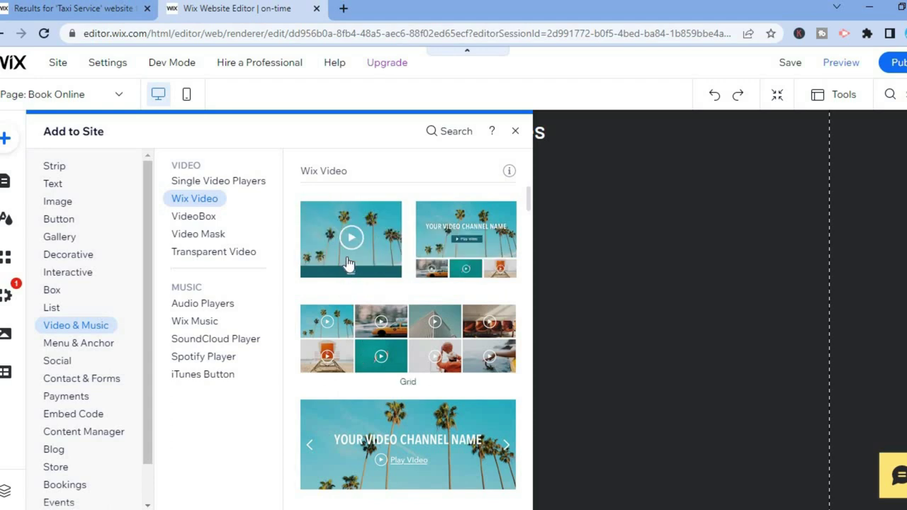
left_click_drag(343, 252, 664, 287)
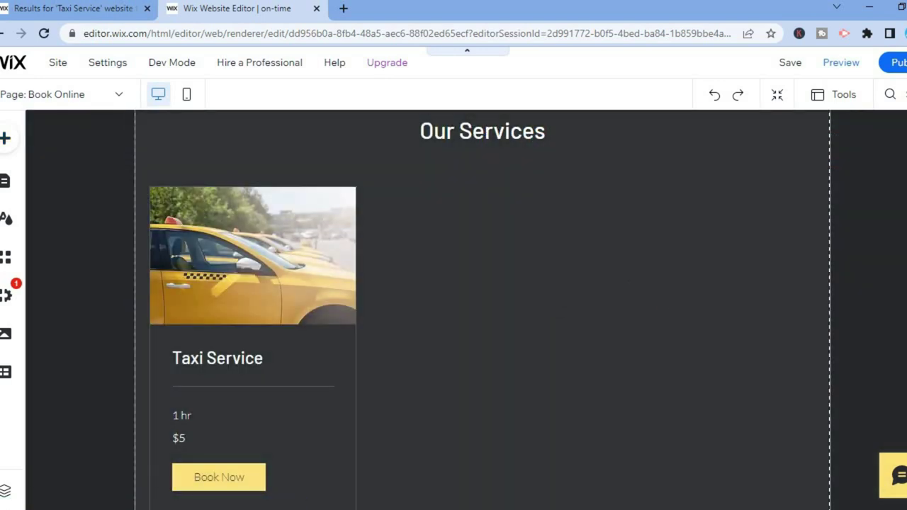
key("ctrl+s")
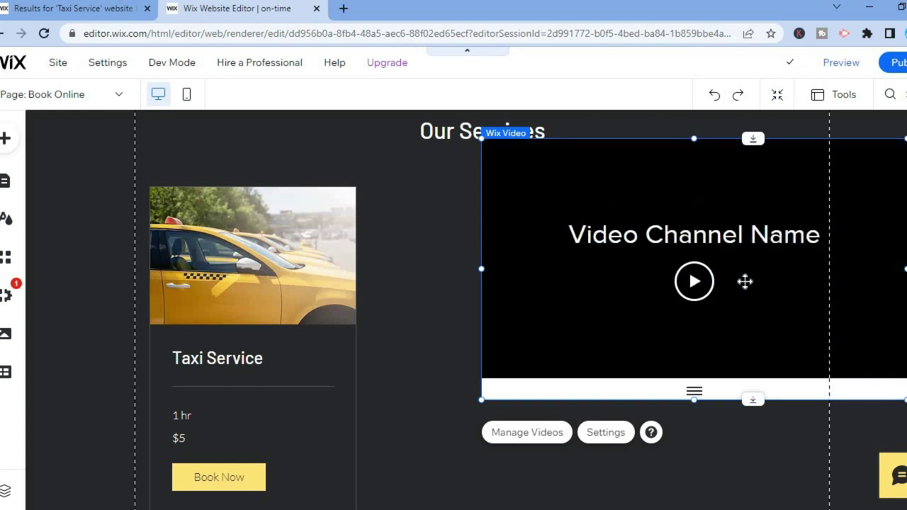
- Move the video player next to the Taxi Service card and open Manage Videos
left_click_drag(563, 316, 625, 312)
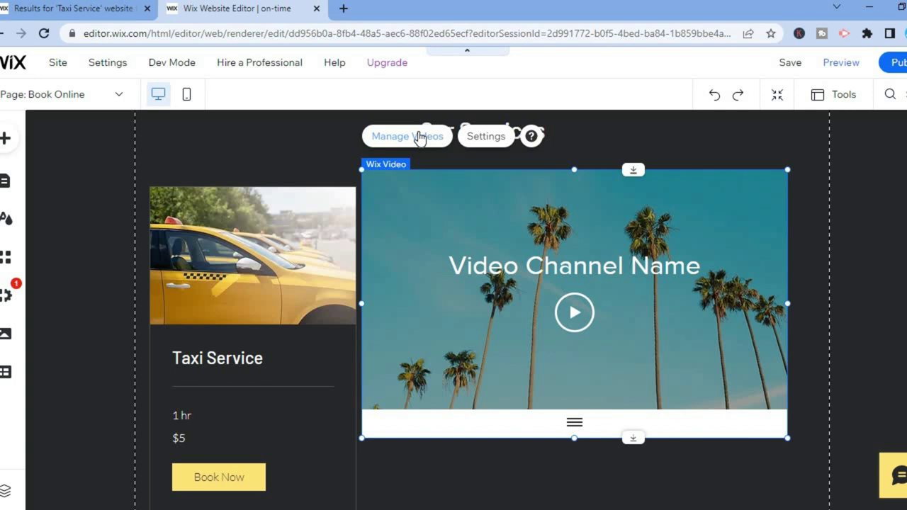
left_click(420, 137)
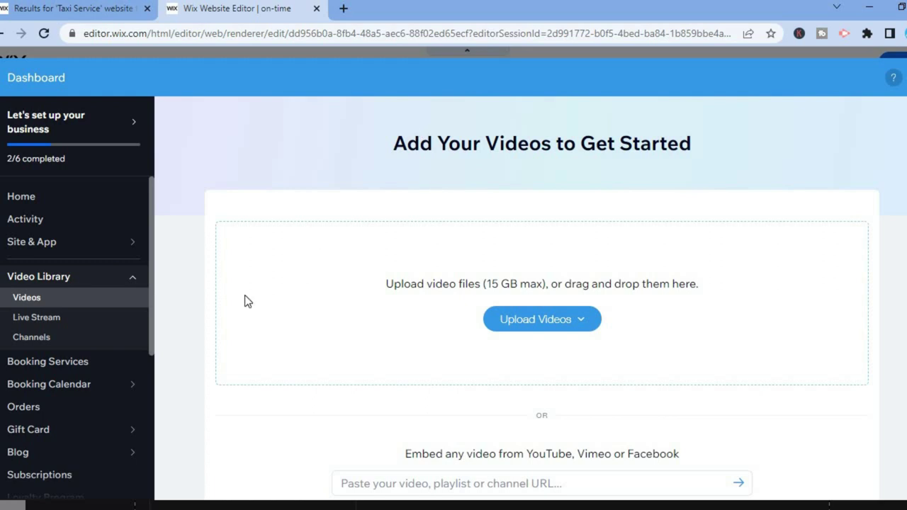
left_click(527, 319)
left_click(416, 327)
scroll(542, 295, "down", 2)
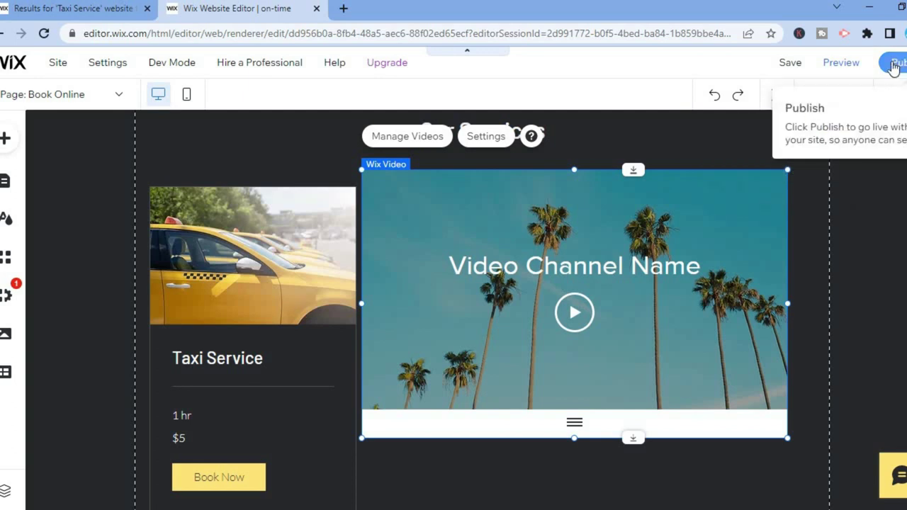
- Publish the site live and wait for the Congratulations dialog
left_click(893, 63)
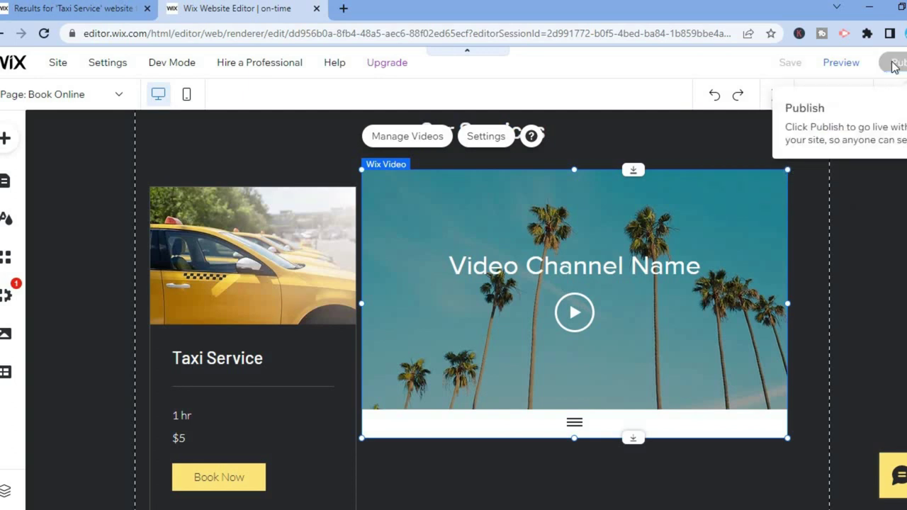